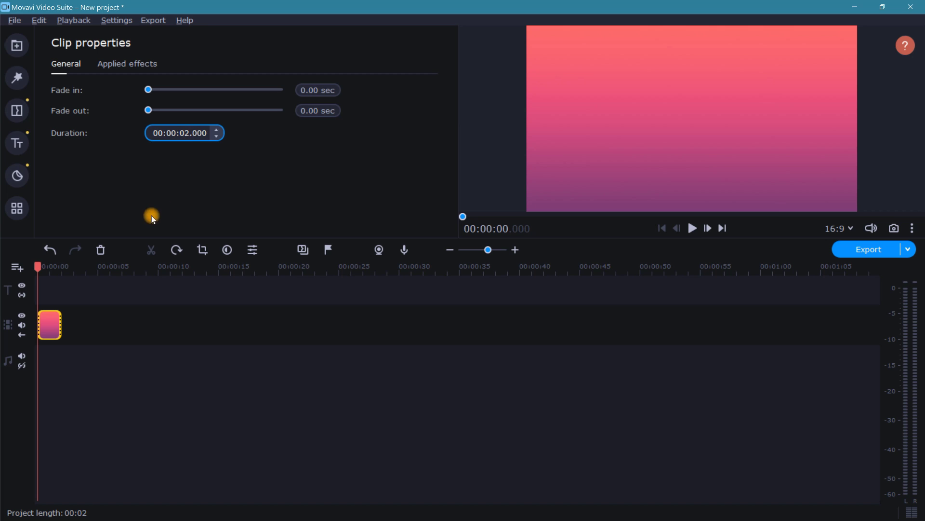
Hide the two-second gradient clip and paste copies of it end to end along the video track up to 01:26.
right_click(53, 322)
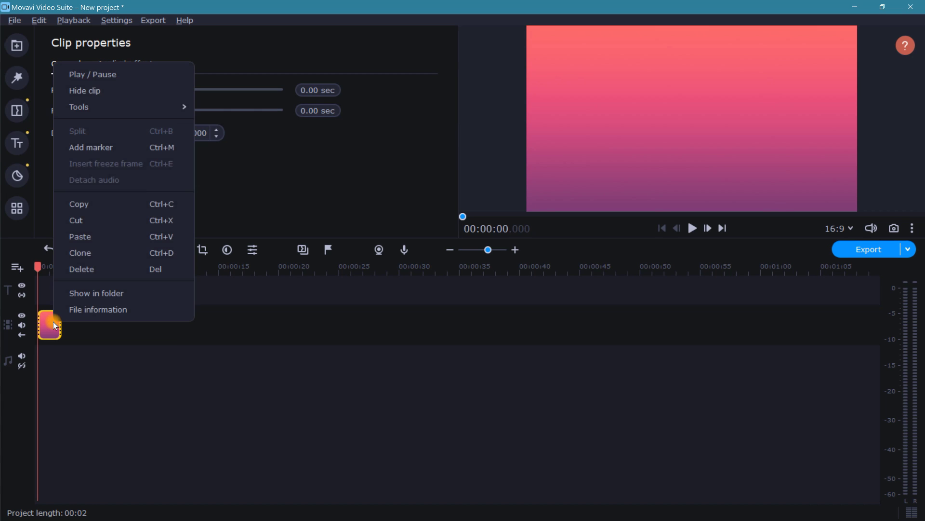
click(119, 94)
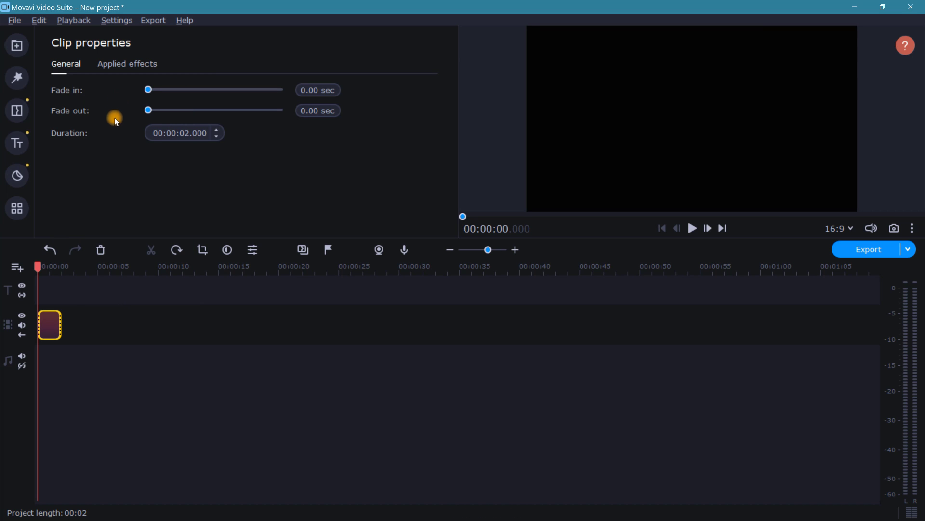
right_click(50, 321)
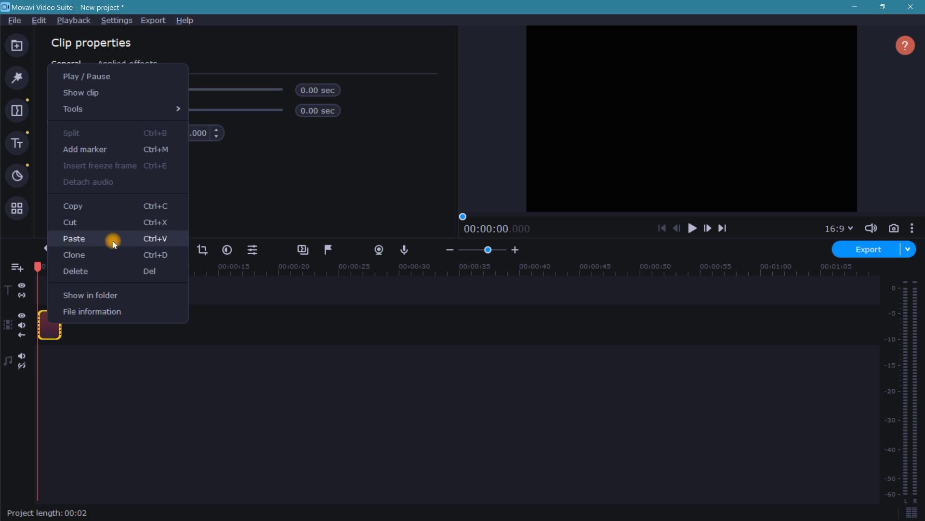
click(179, 206)
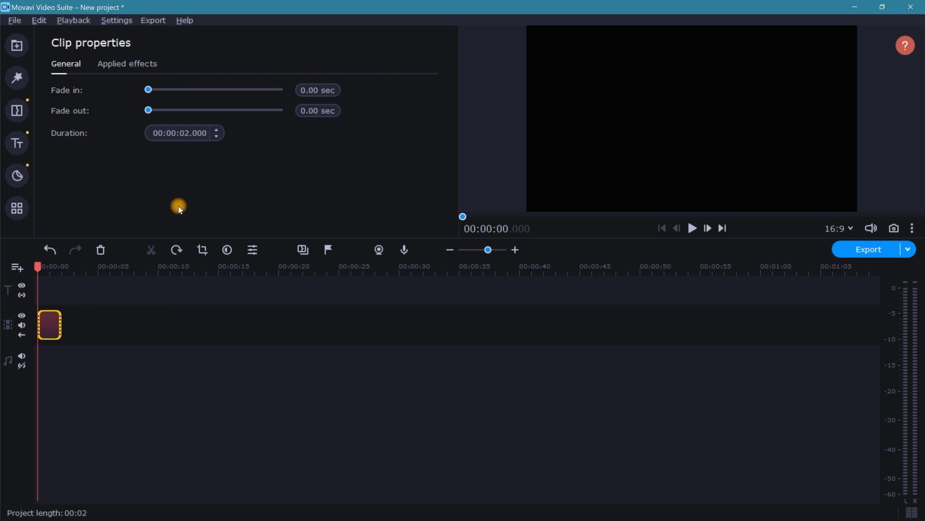
key(ctrl+v)
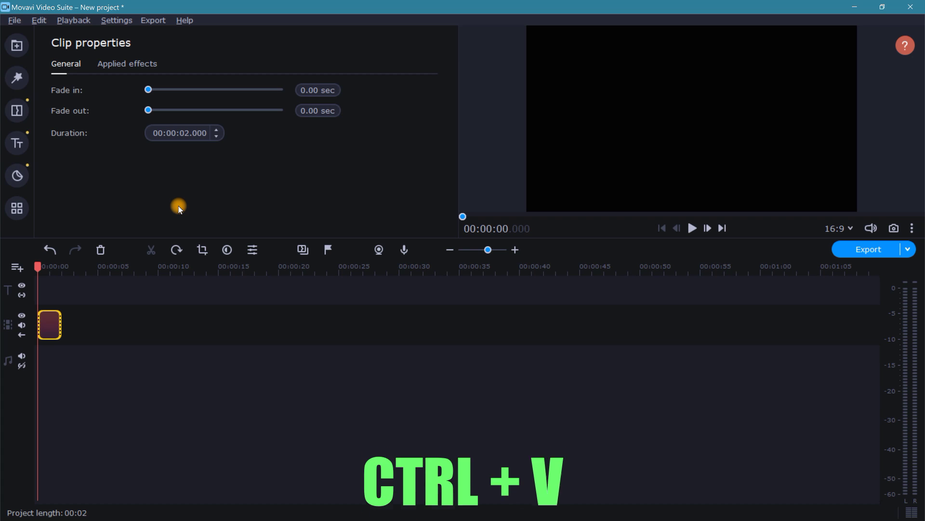
key(ctrl+v)
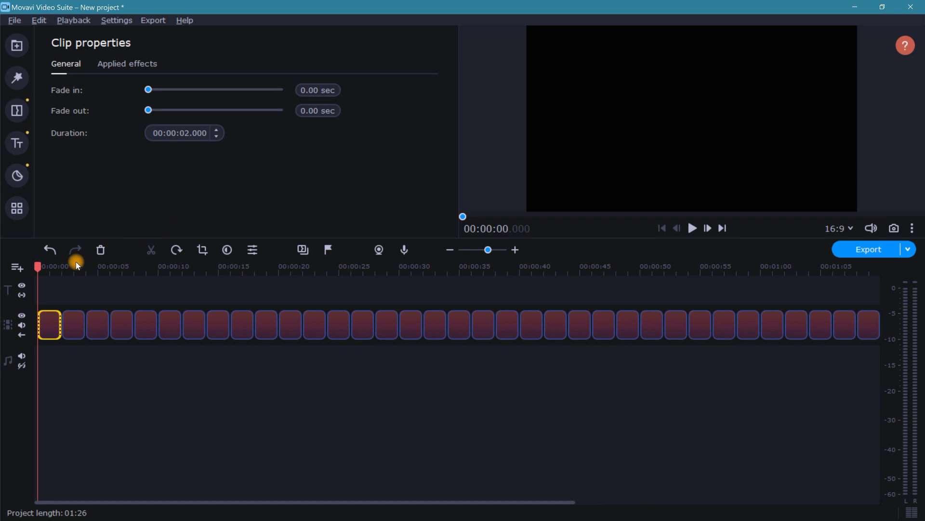
Add three extra video tracks and move all the hidden gradient clips to the uppermost video track.
click(16, 267)
click(28, 287)
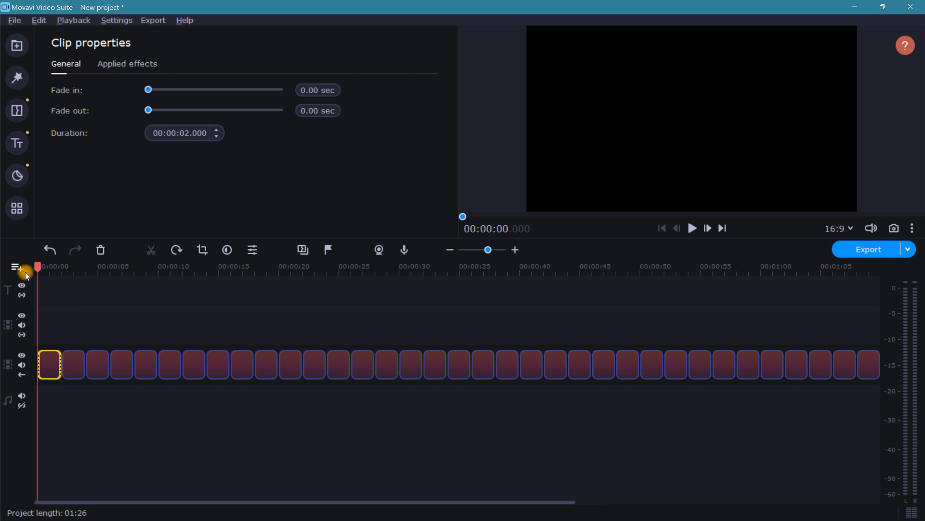
click(25, 269)
click(30, 287)
click(22, 273)
click(35, 286)
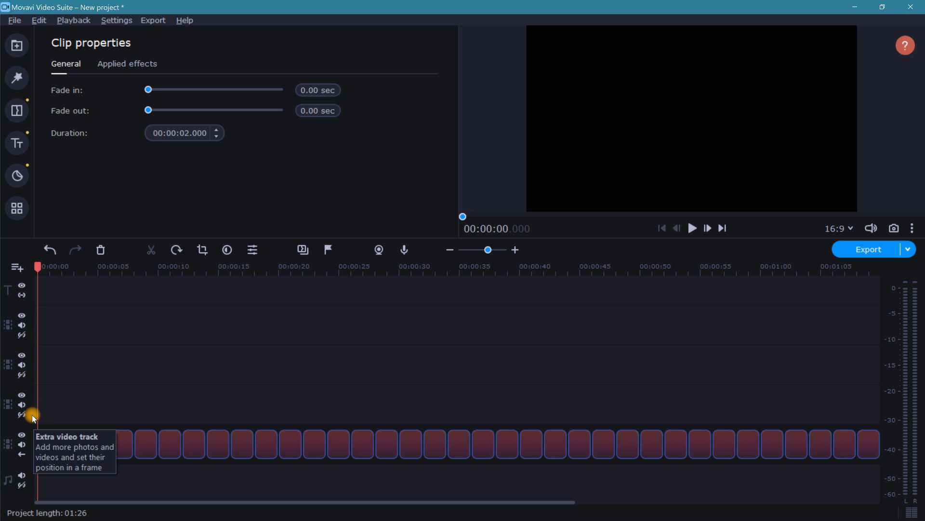
drag(44, 415, 831, 447)
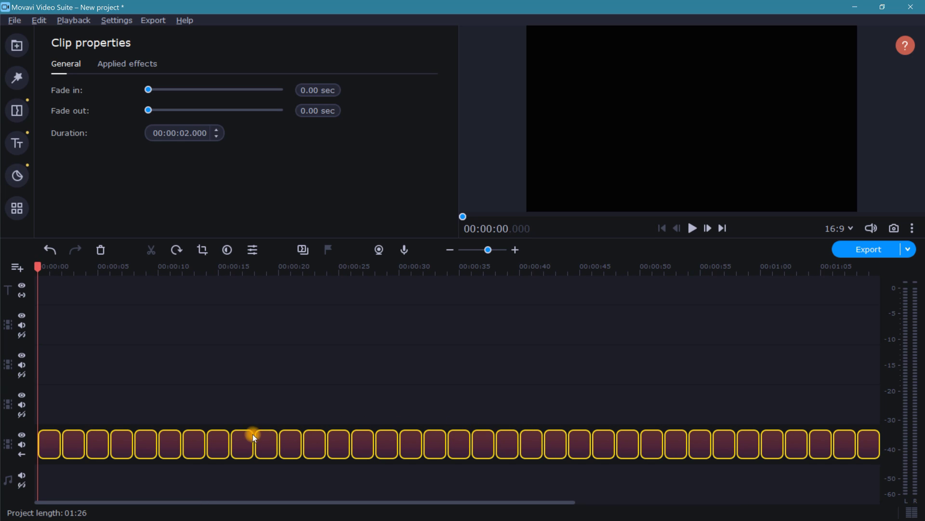
drag(71, 443, 68, 324)
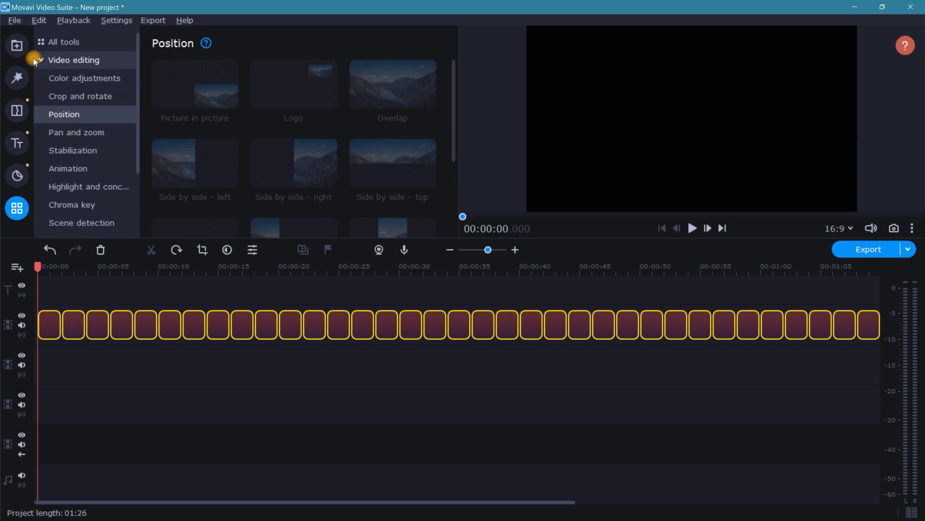
Place all the media bin files, starting with 1.jpg, on the main video track.
click(26, 48)
click(82, 58)
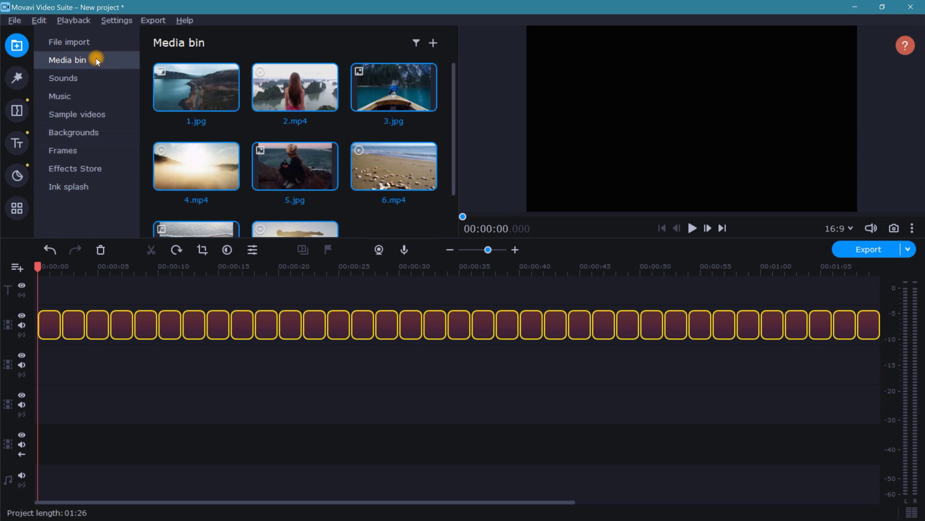
drag(186, 97, 50, 472)
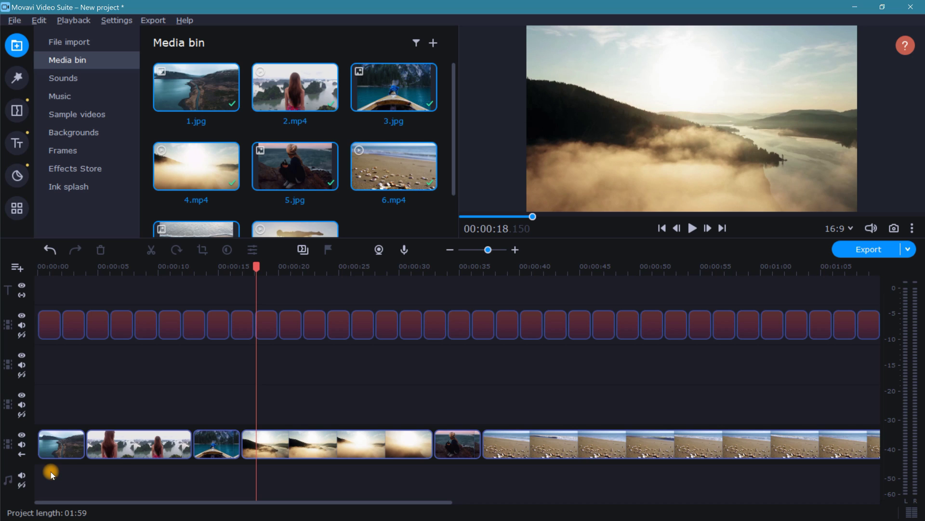
Adjust the length of each photo and video clip on the main video track to 8 seconds.
click(60, 445)
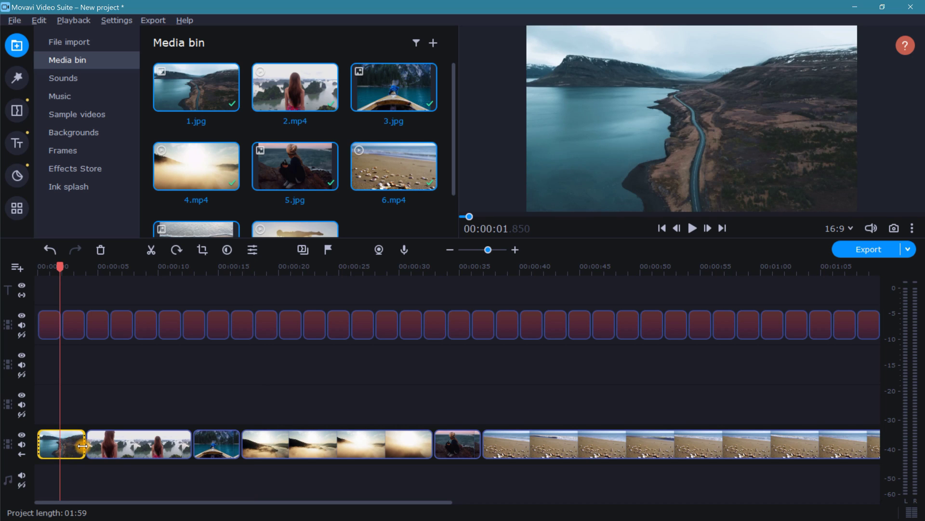
drag(83, 446, 127, 443)
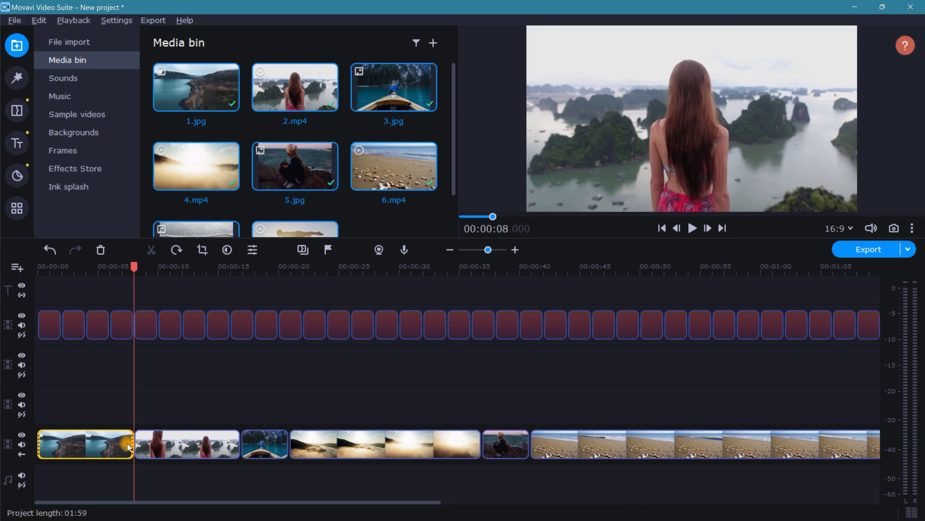
click(163, 444)
drag(239, 443, 326, 443)
click(246, 443)
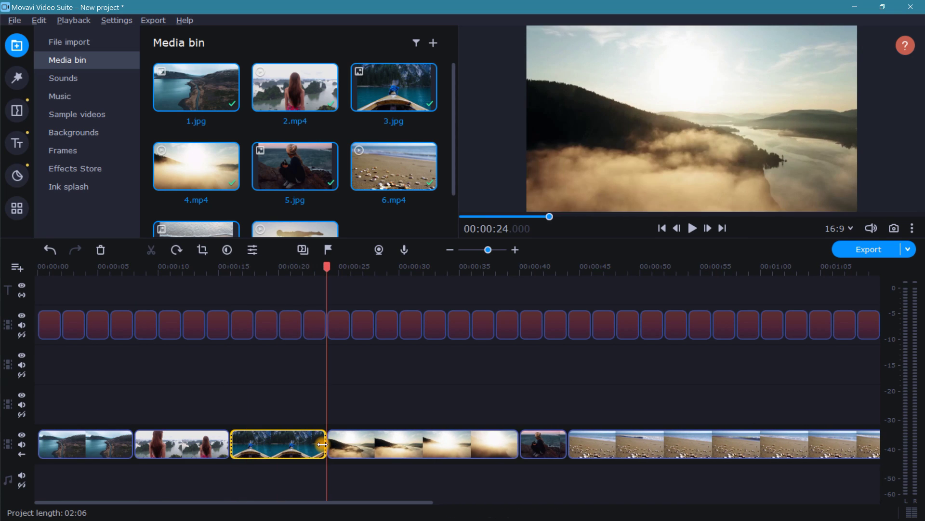
click(403, 444)
mouse_move(516, 444)
mouse_down()
mouse_move(419, 452)
mouse_move(519, 443)
mouse_up()
click(450, 444)
drag(134, 288, 377, 441)
click(564, 450)
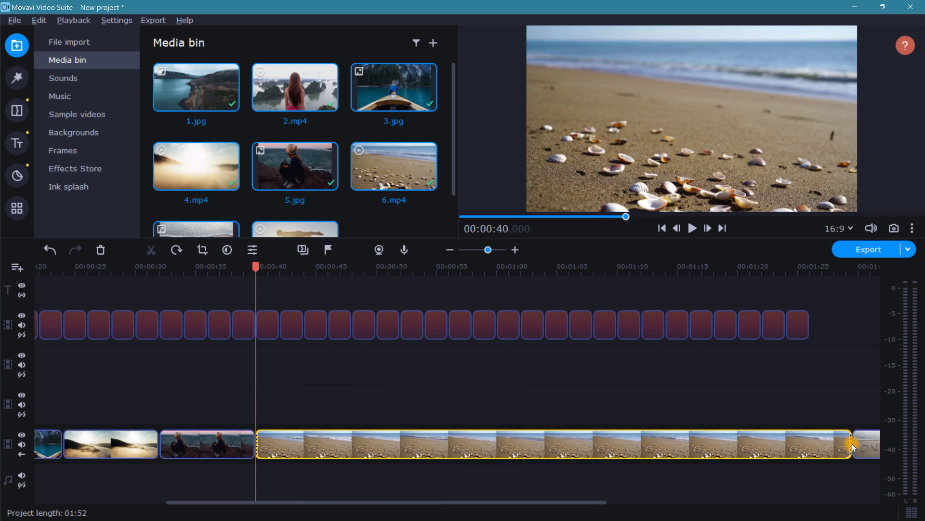
drag(853, 446, 351, 441)
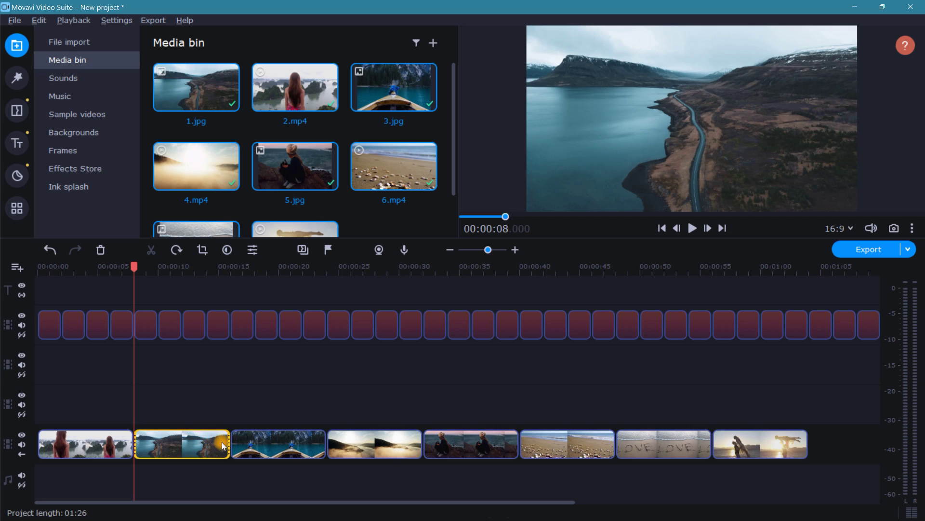
Move the 1.jpg clip to the start of the main video track and shorten it to 4 seconds.
drag(223, 444, 121, 441)
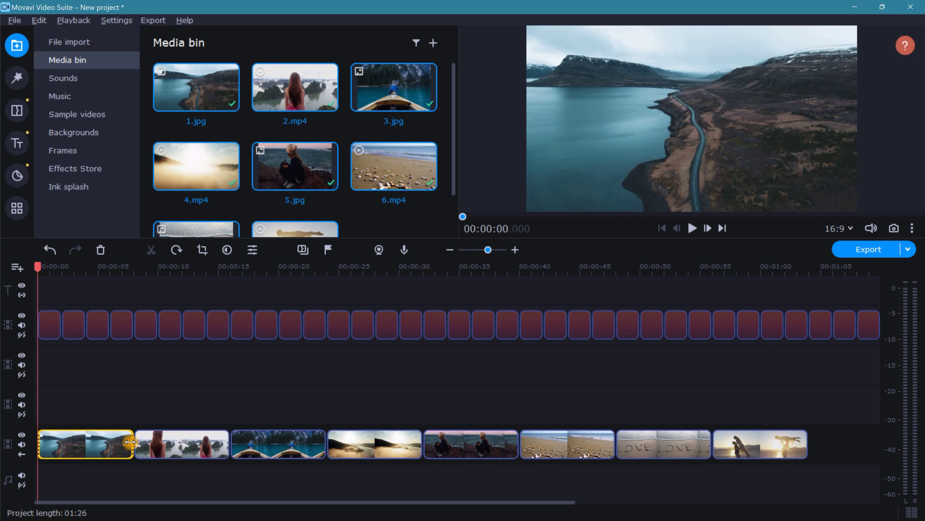
drag(132, 441, 85, 442)
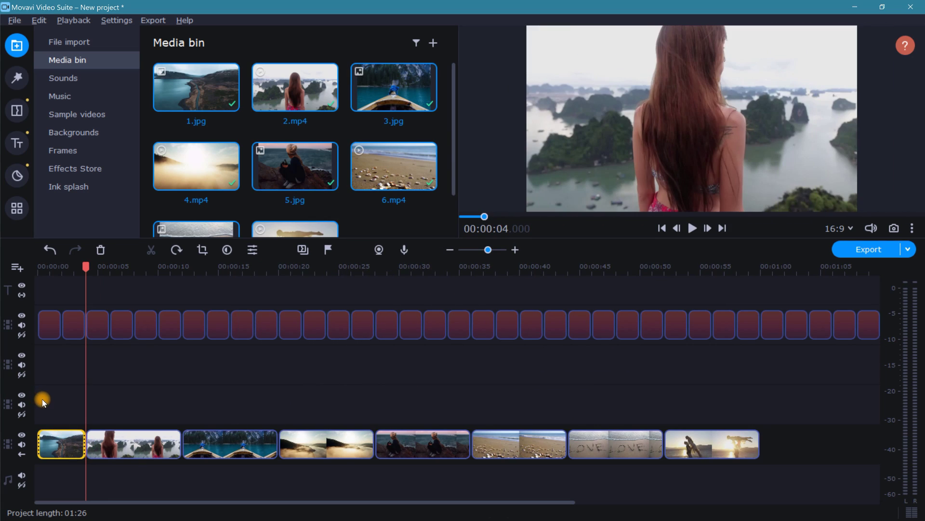
Apply the Kodak Killer_4 LUT to all the clips on the main video track.
drag(42, 400, 755, 446)
click(20, 209)
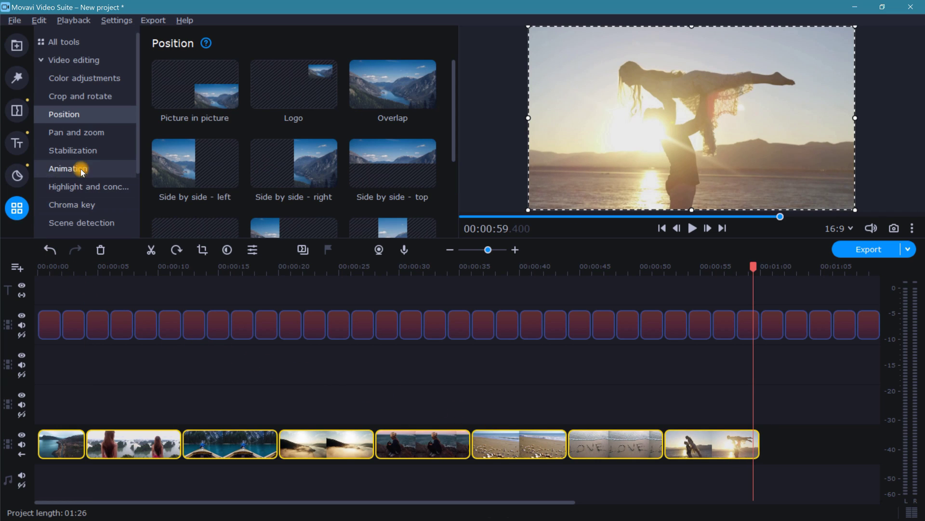
click(119, 97)
click(166, 98)
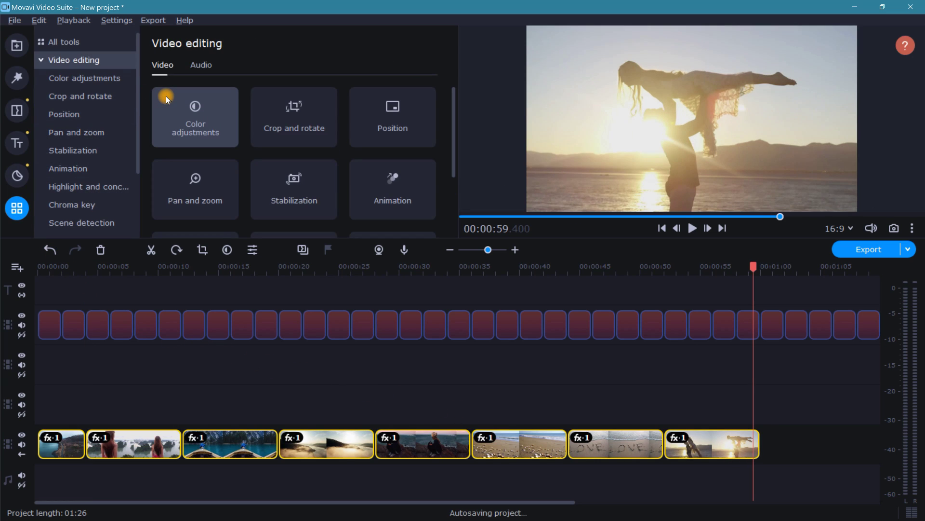
click(166, 97)
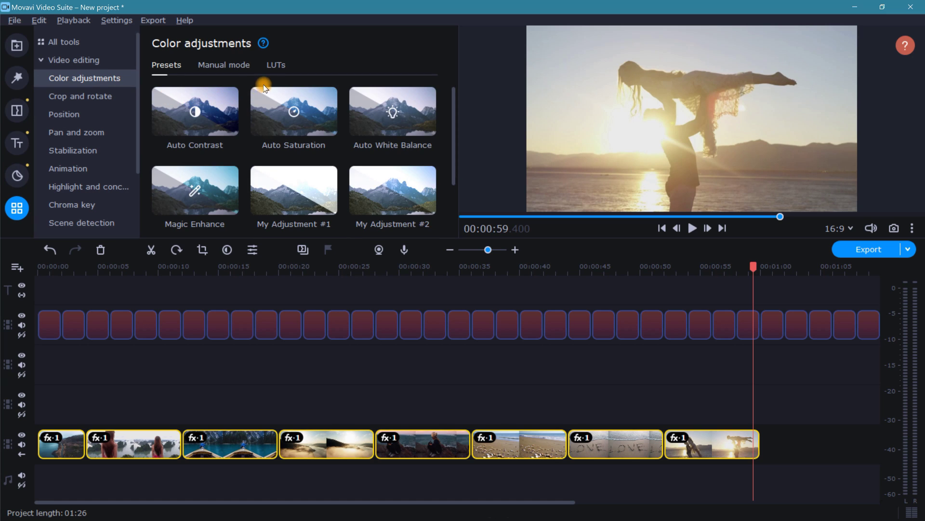
click(282, 66)
scroll(299, 121, down, 5)
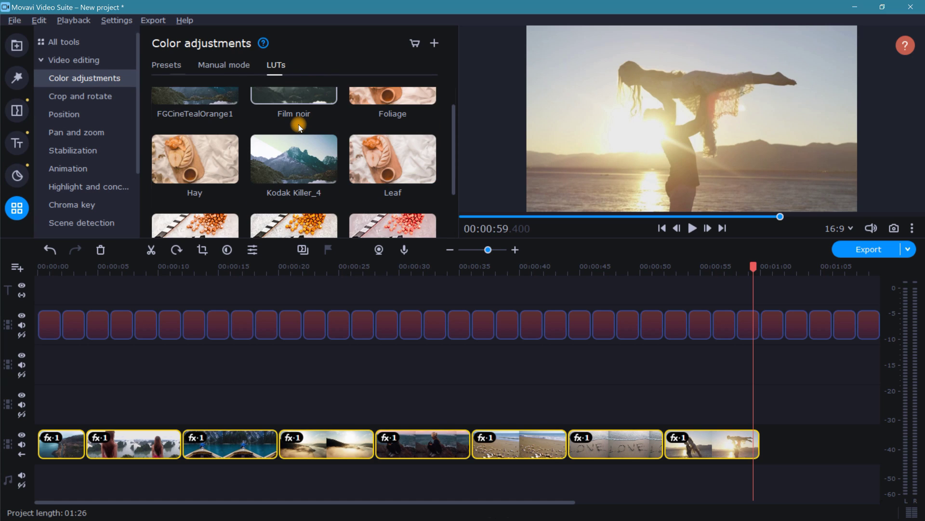
drag(292, 146, 137, 444)
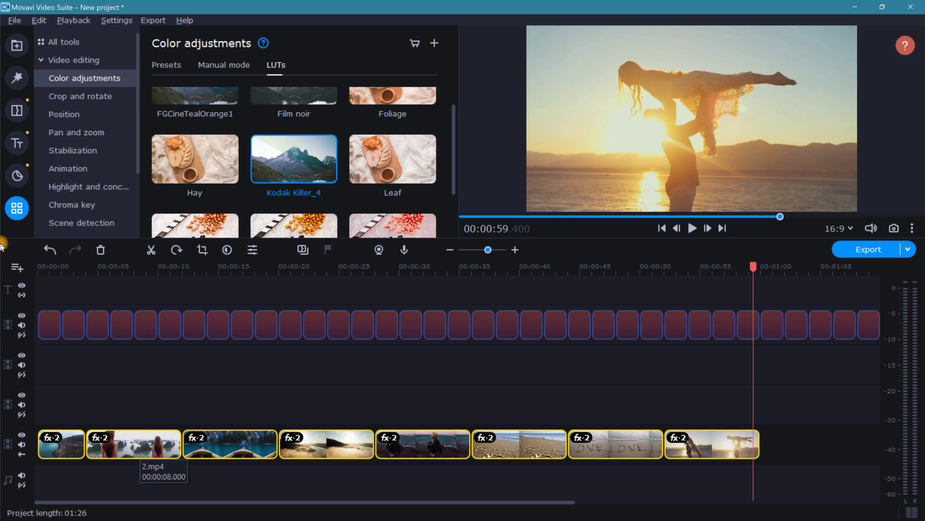
Apply the Vignette 2 filter to all the selected clips on the main video track.
click(17, 77)
scroll(63, 145, down, 3)
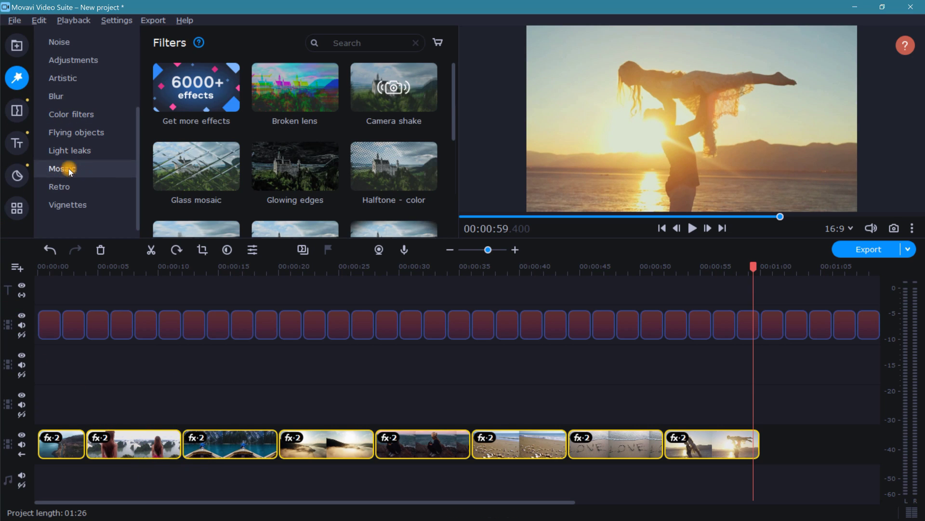
click(114, 202)
right_click(291, 94)
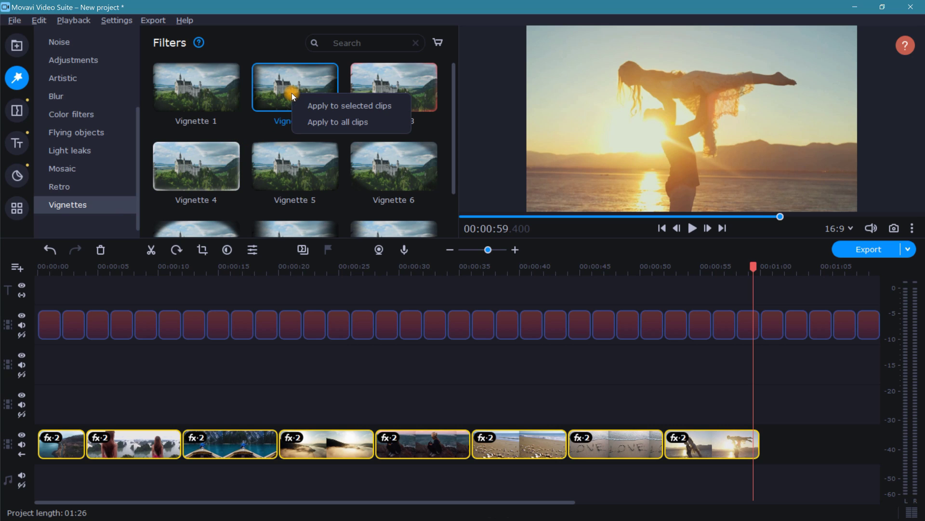
click(316, 105)
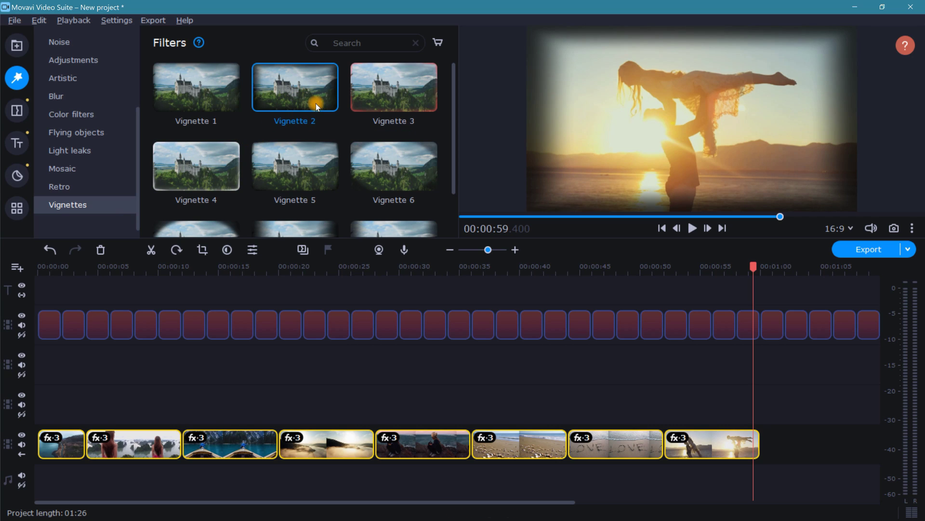
Clone the main-track clips onto the track above and set the clones as a picture-in-picture centred in the frame.
right_click(227, 442)
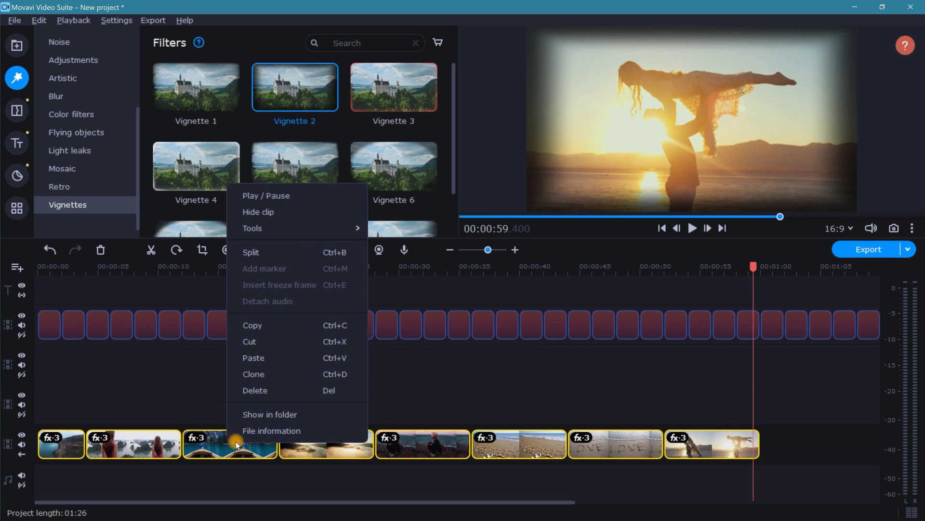
click(297, 382)
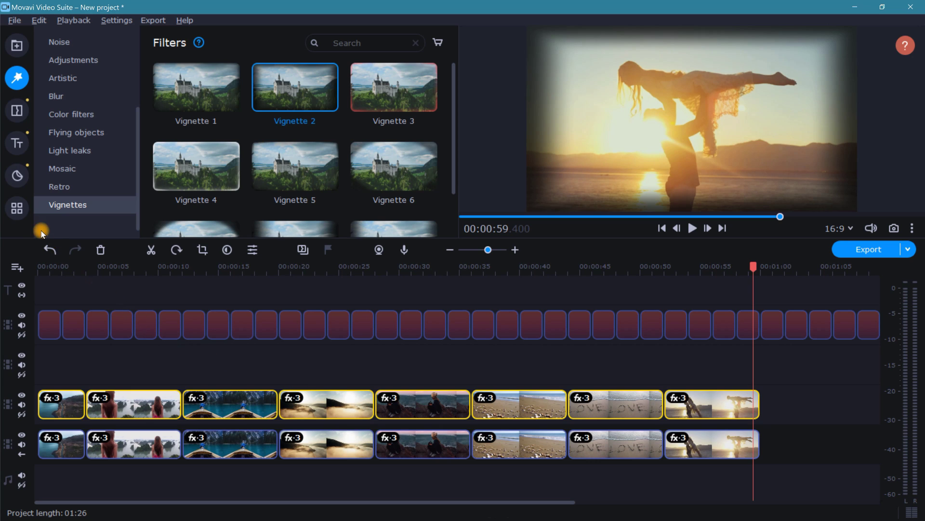
click(22, 207)
click(109, 118)
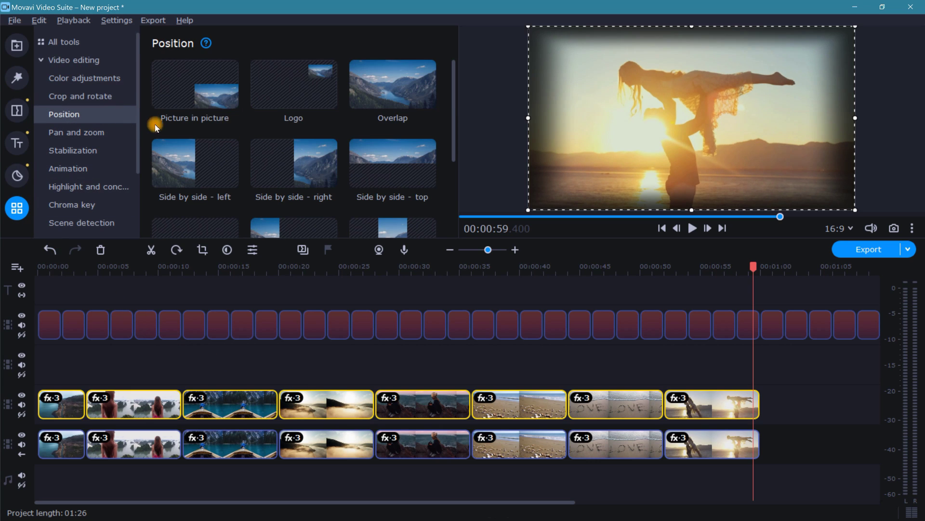
drag(155, 123, 541, 34)
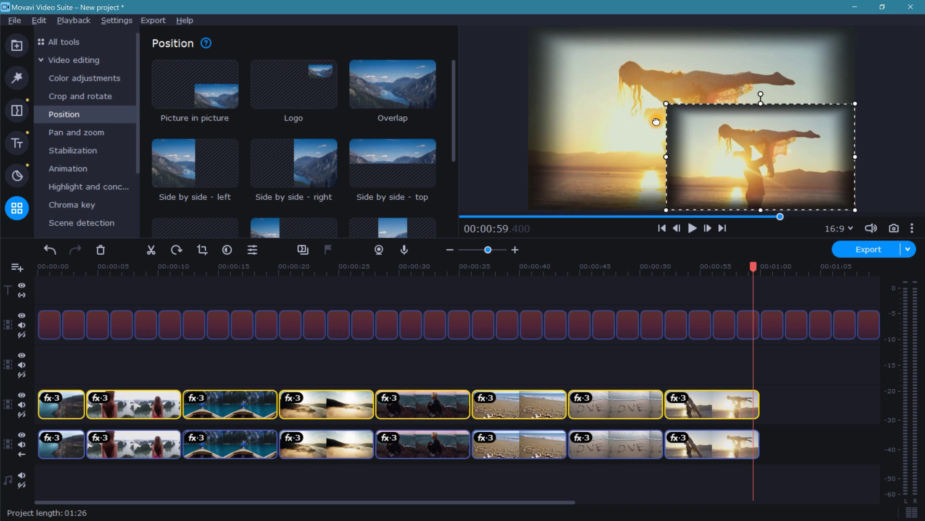
drag(762, 174, 703, 141)
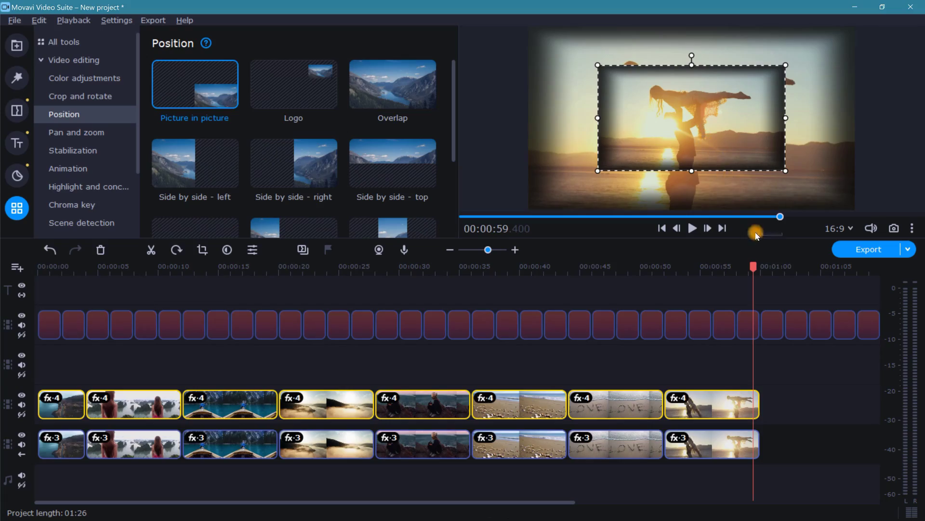
Apply the Fish Eye - magnify filter to all the clips on the main video track.
drag(791, 441, 63, 447)
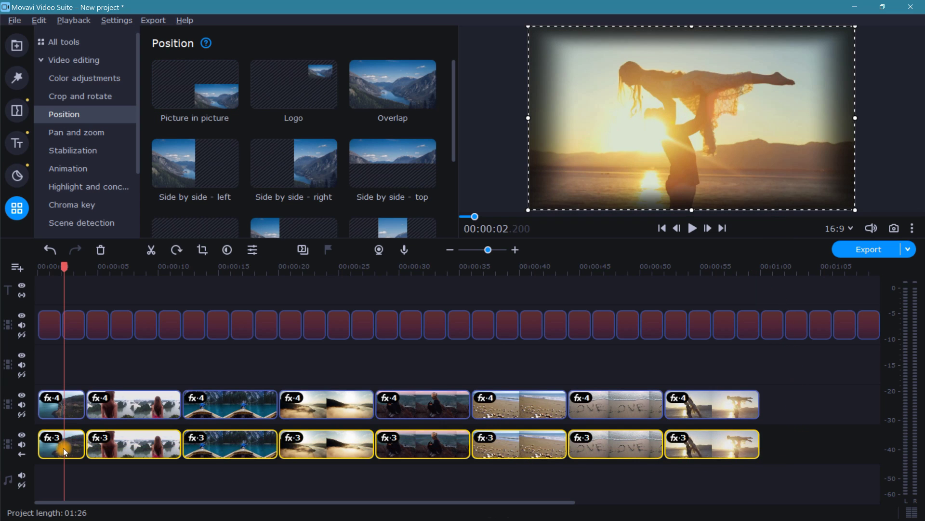
click(17, 78)
click(111, 62)
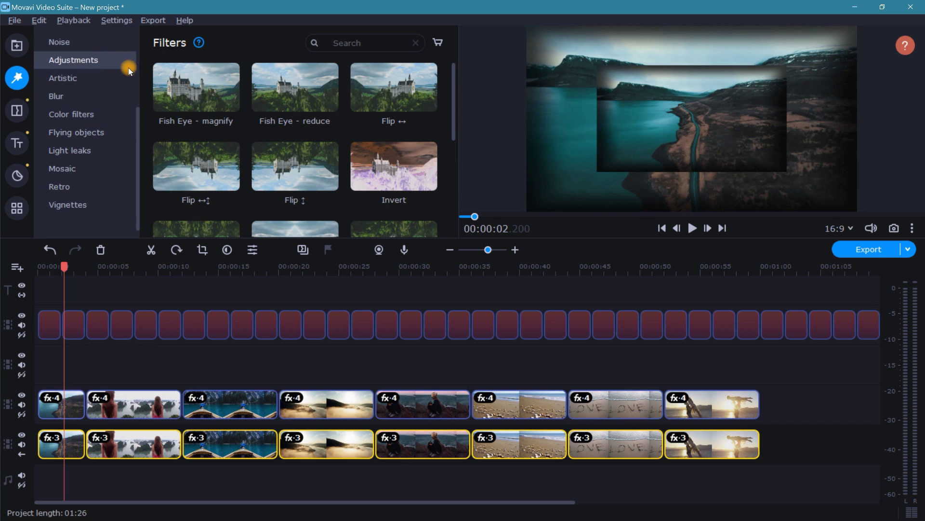
drag(175, 83, 154, 441)
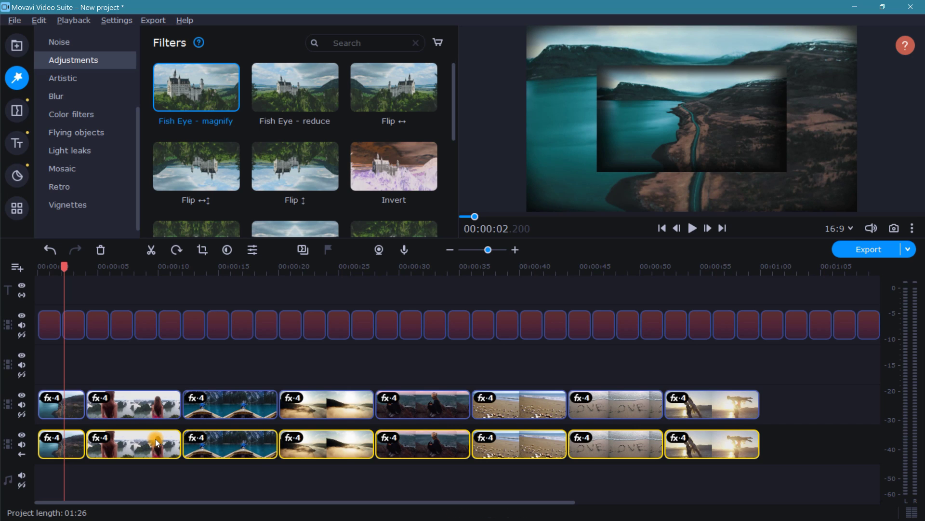
Apply the Blur - intense filter to all the clips on the main video track.
click(107, 97)
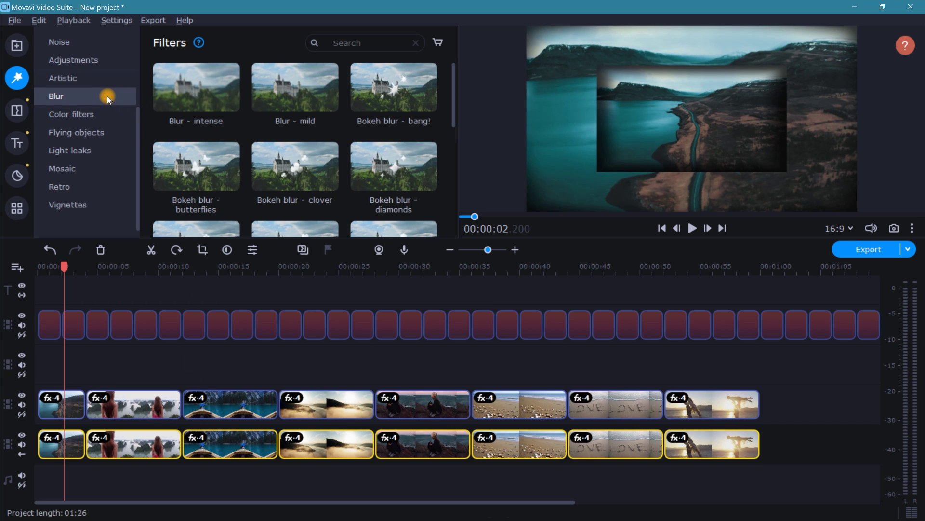
drag(179, 90, 147, 446)
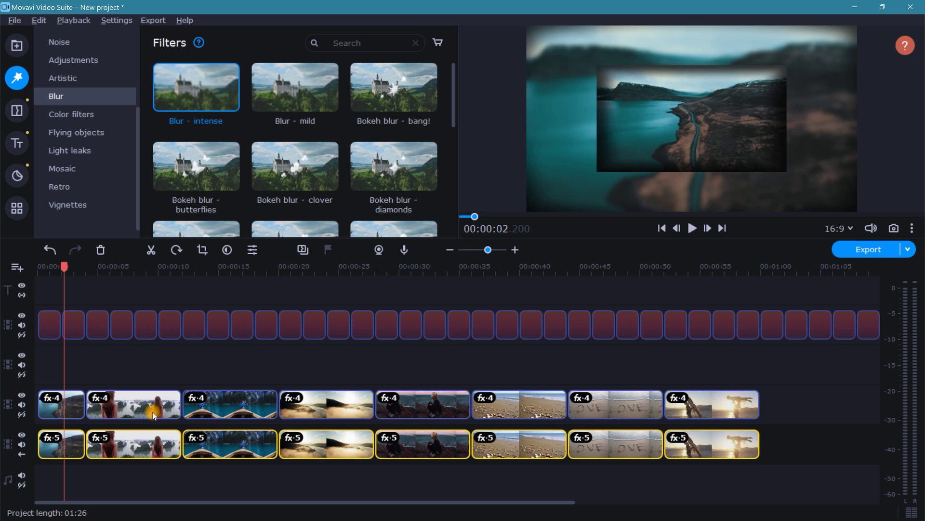
Distribute the picture-in-picture clones alternately over the two overlay tracks, moving every second clone one track up and closing the gaps.
drag(152, 412, 106, 374)
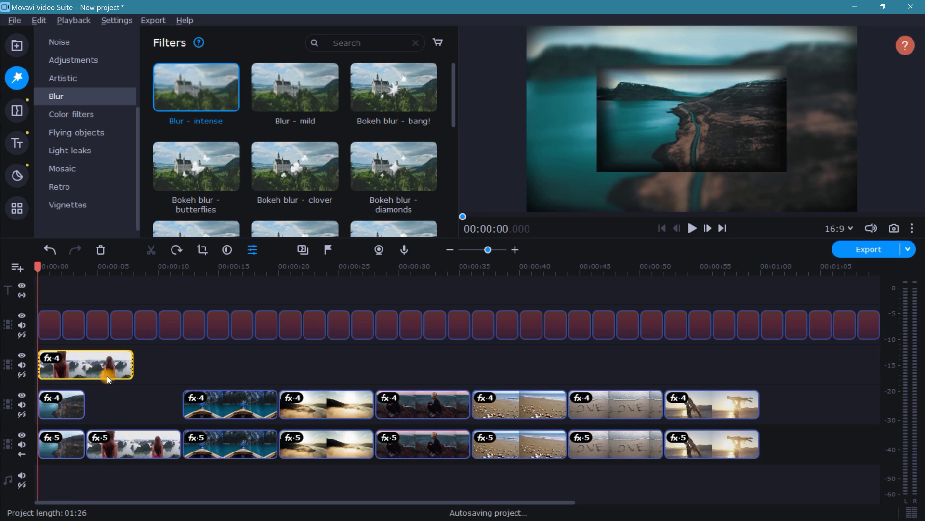
drag(221, 409, 133, 408)
drag(327, 414, 189, 368)
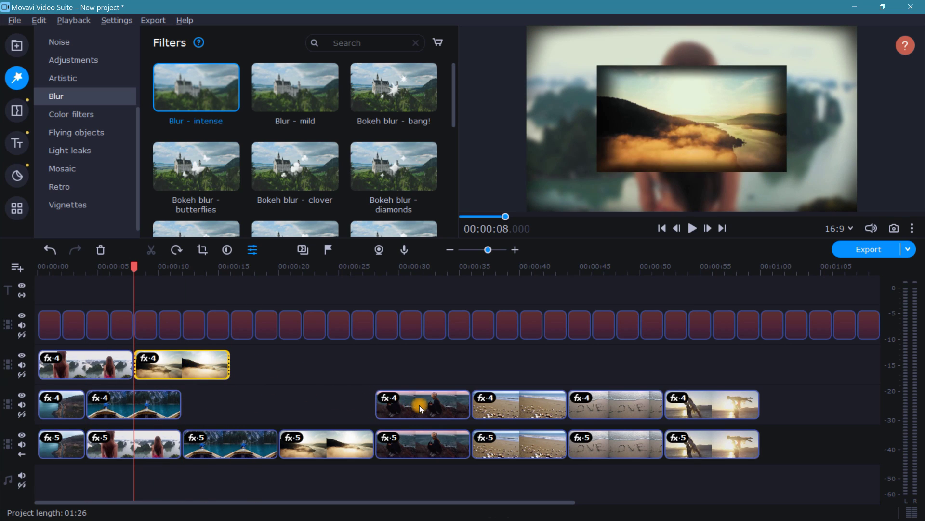
drag(419, 405, 226, 404)
drag(497, 408, 255, 371)
drag(617, 405, 327, 405)
drag(715, 405, 378, 363)
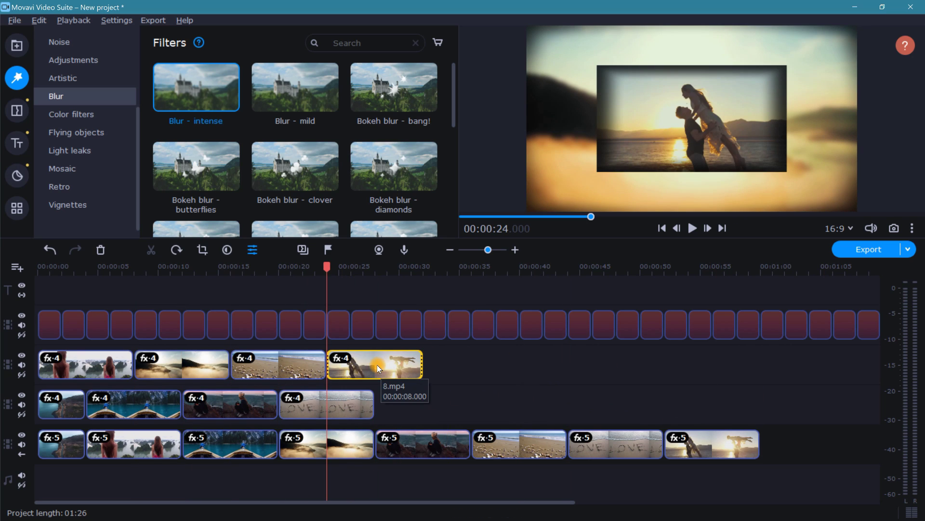
Trim the first main-track clip to 2 seconds and the second, third and fourth clips to 4 seconds each.
click(70, 447)
drag(84, 445, 57, 445)
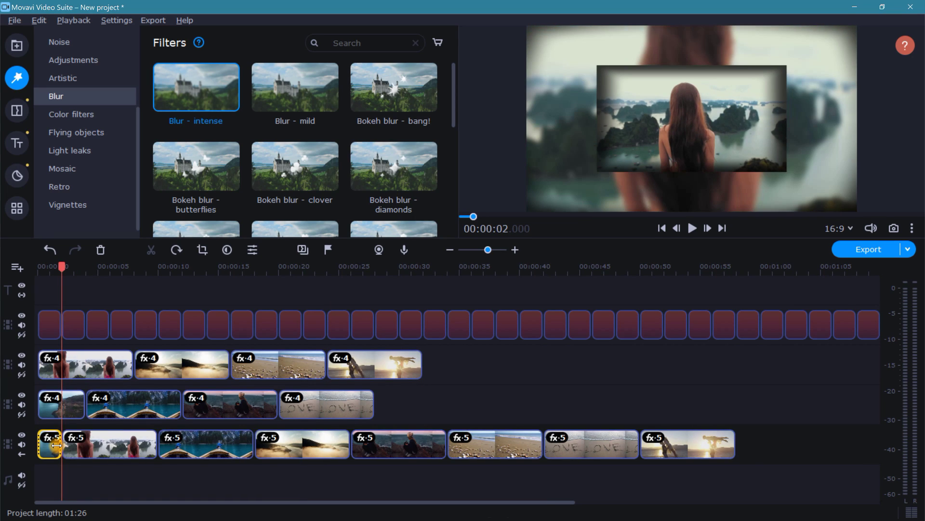
drag(63, 445, 83, 453)
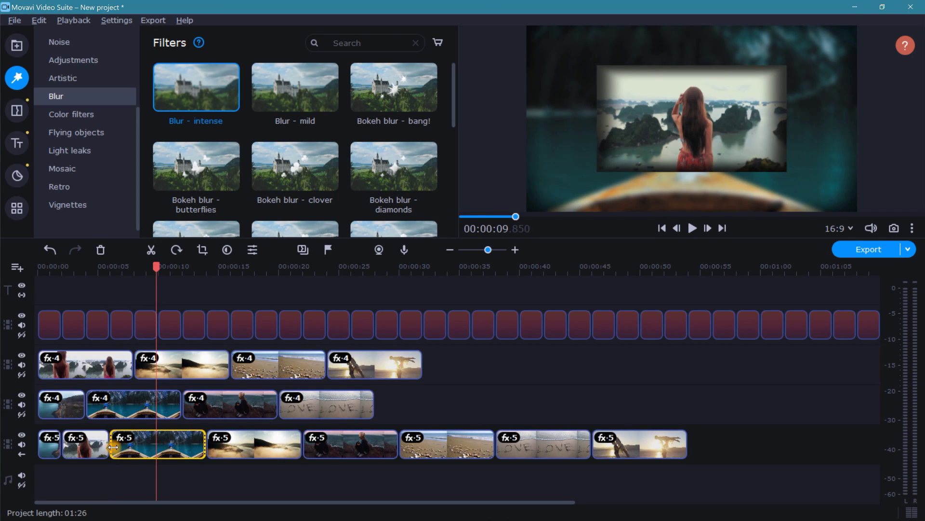
drag(111, 446, 158, 444)
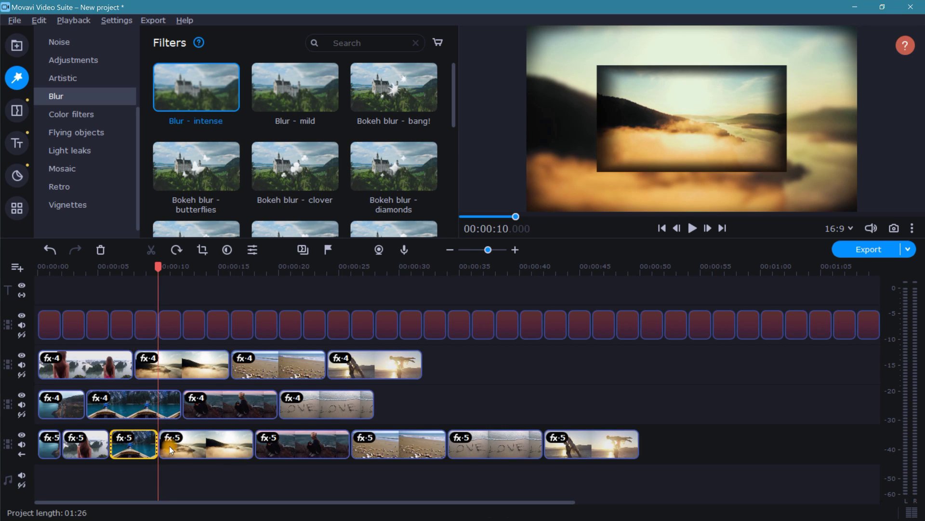
click(204, 442)
drag(158, 445, 214, 447)
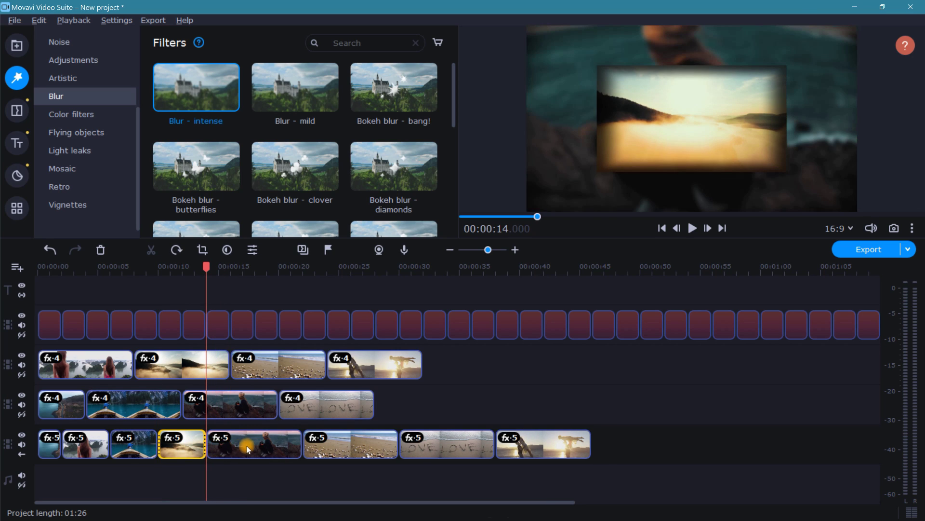
Trim the fifth, sixth and seventh main-track clips to 4 seconds each and cut the last clip to end at 32 seconds.
click(247, 446)
drag(301, 445, 254, 447)
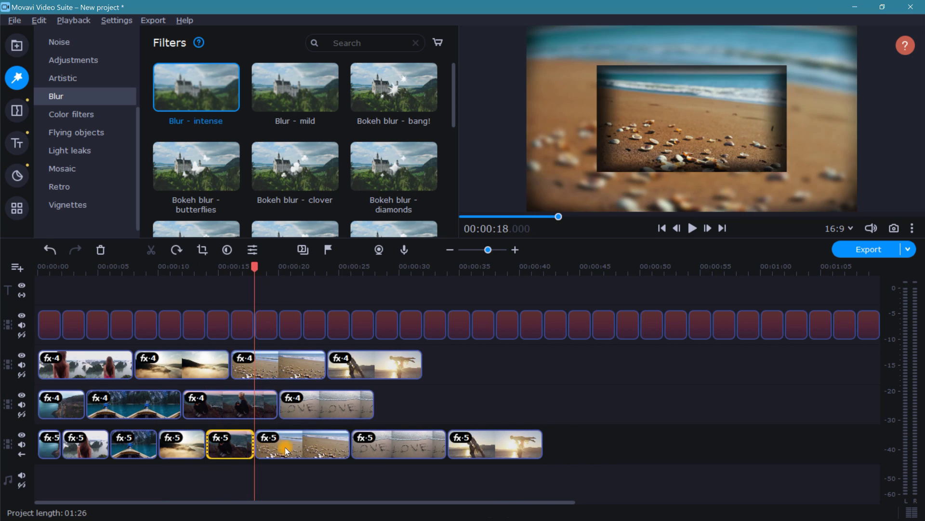
click(285, 447)
drag(349, 447, 305, 447)
click(338, 447)
drag(397, 446, 350, 446)
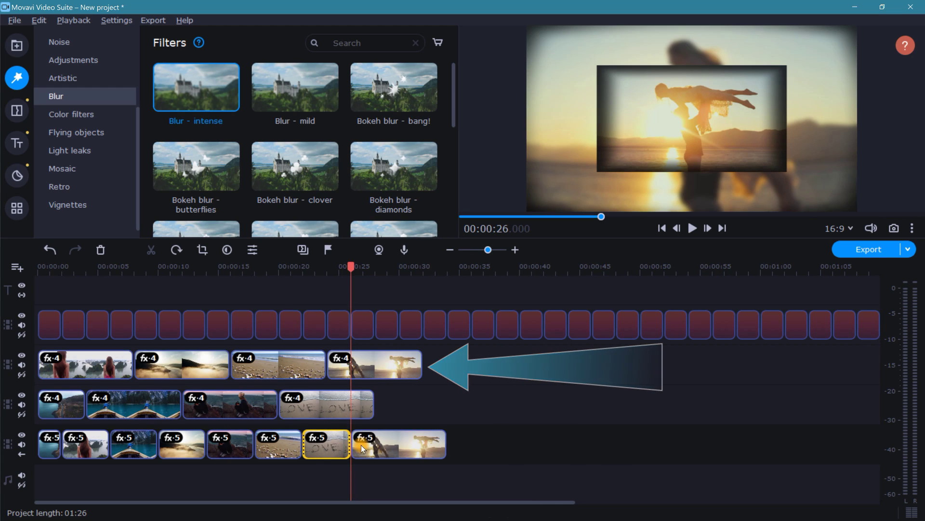
click(390, 444)
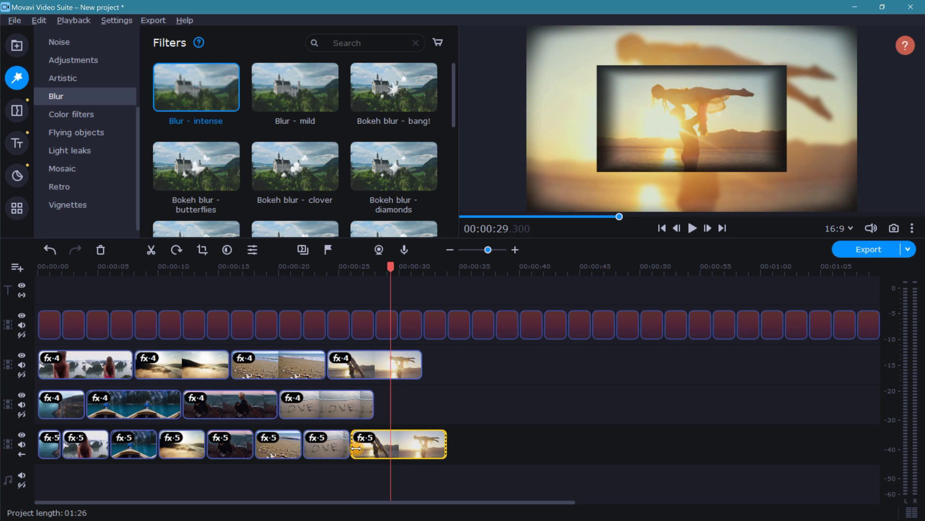
drag(352, 447, 375, 448)
click(431, 448)
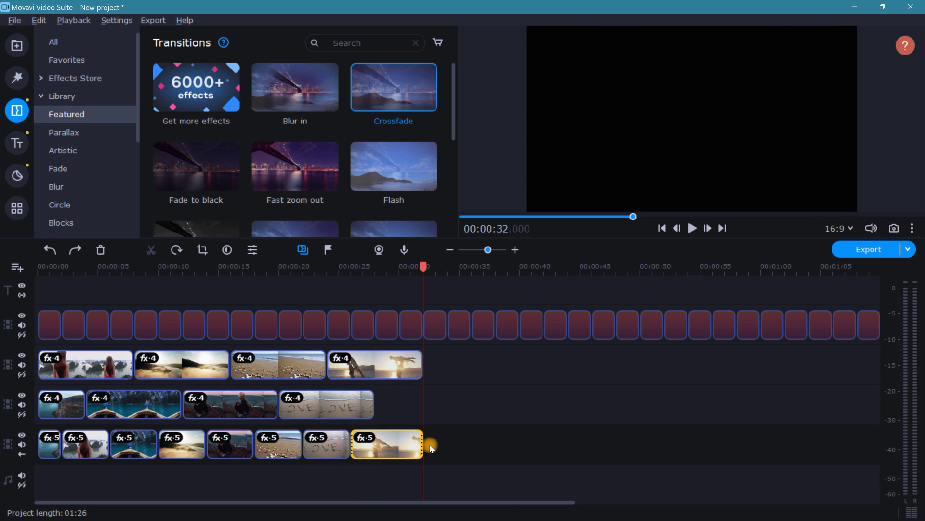
Add the Crossfade transition after every main-track clip and remove the one at the end of the last clip.
drag(432, 448, 42, 455)
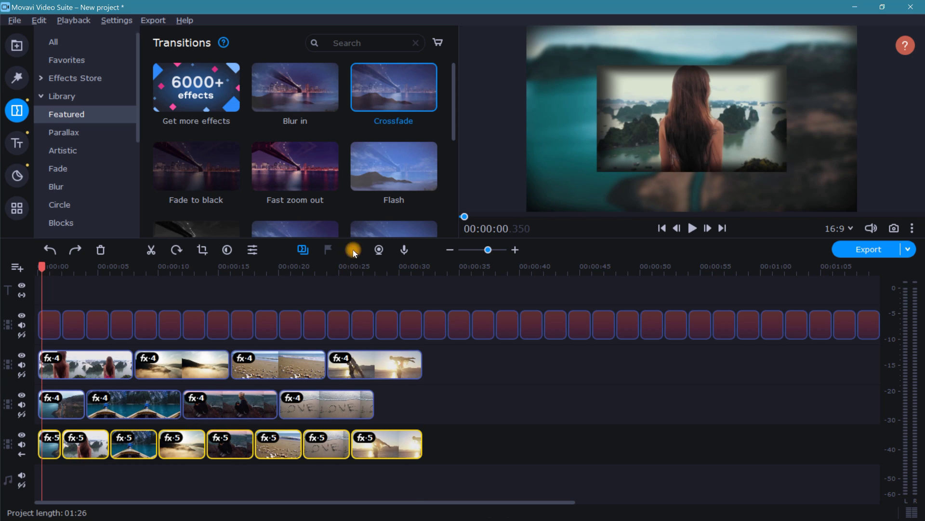
right_click(403, 97)
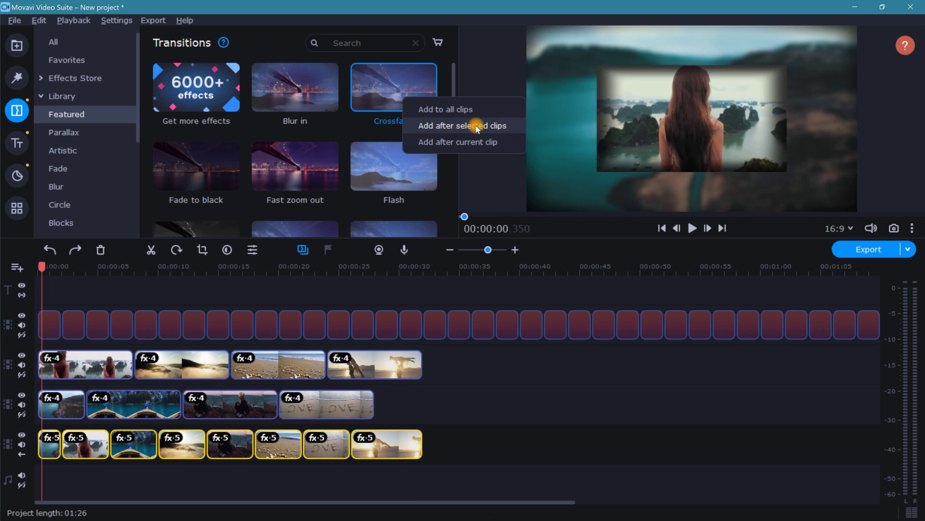
click(517, 126)
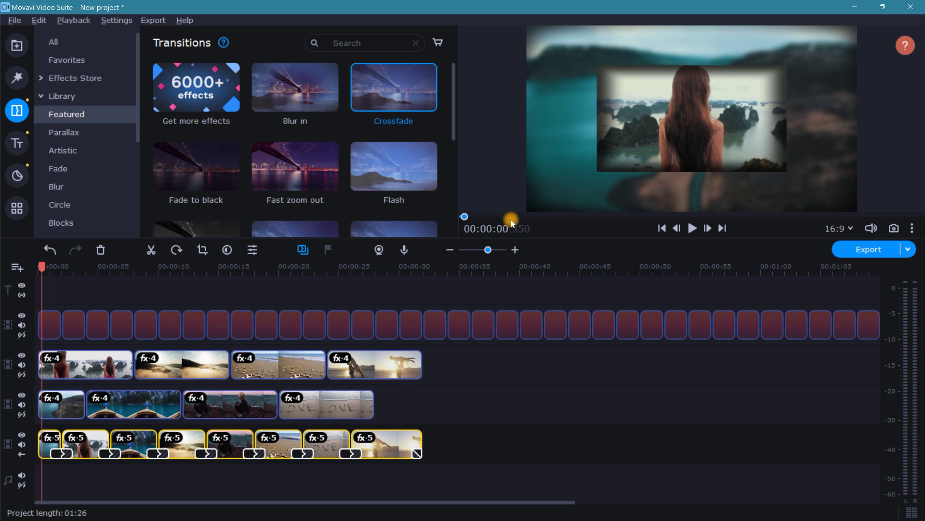
right_click(418, 455)
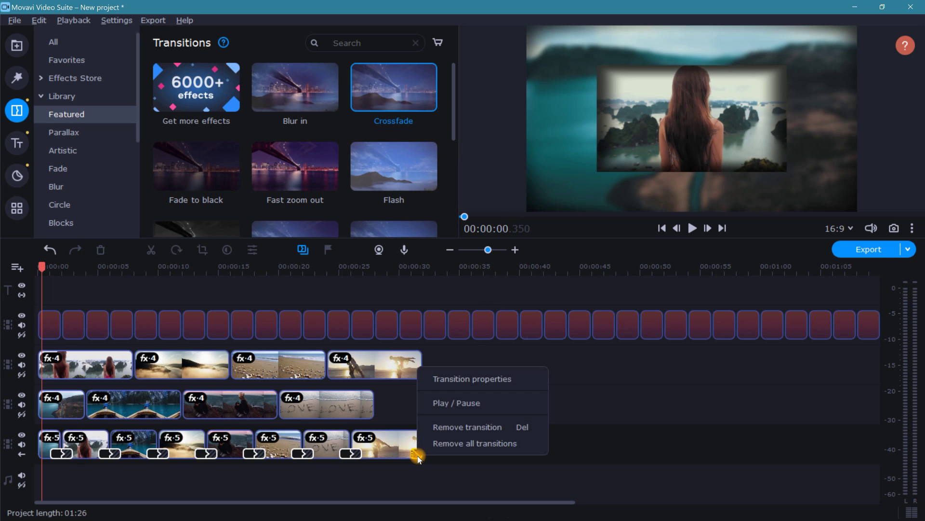
click(459, 429)
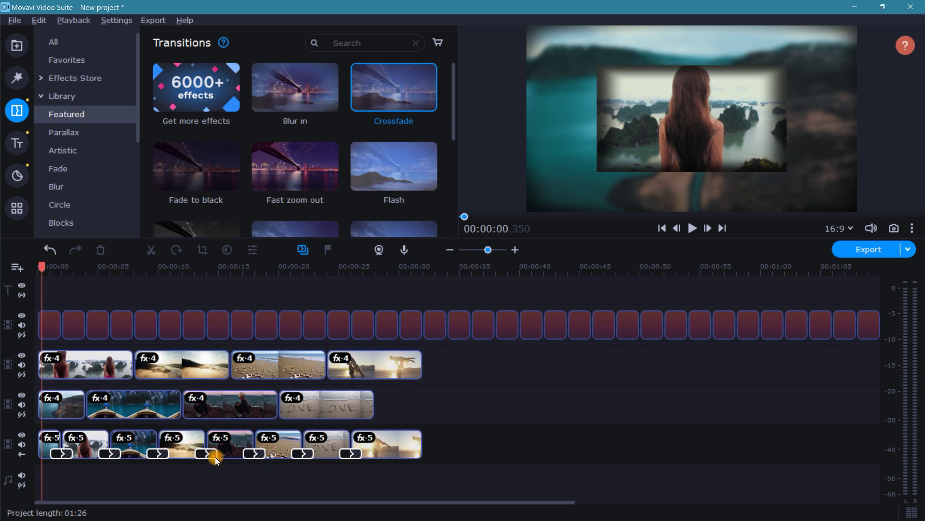
Add a keyframe animation to the first lower-overlay clip that slides it from centre out past the frame's right edge over the whole clip.
click(61, 406)
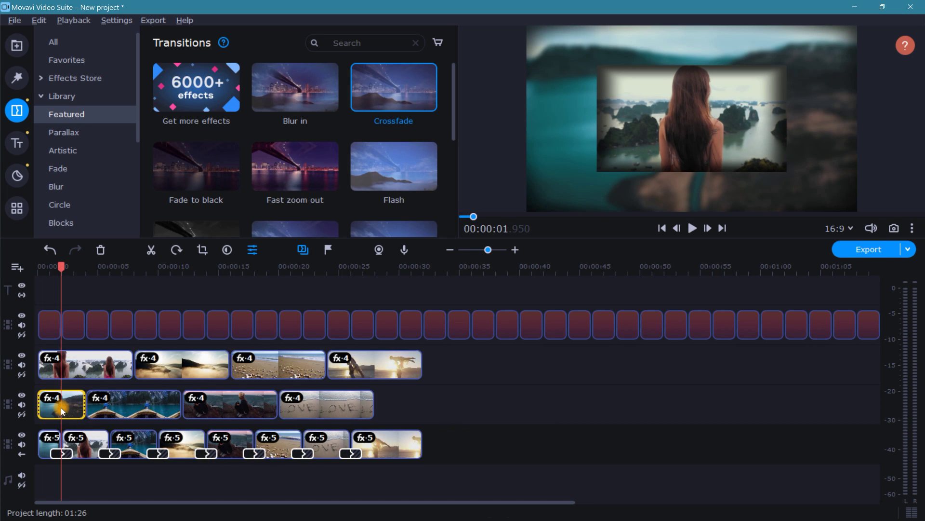
click(22, 208)
click(114, 168)
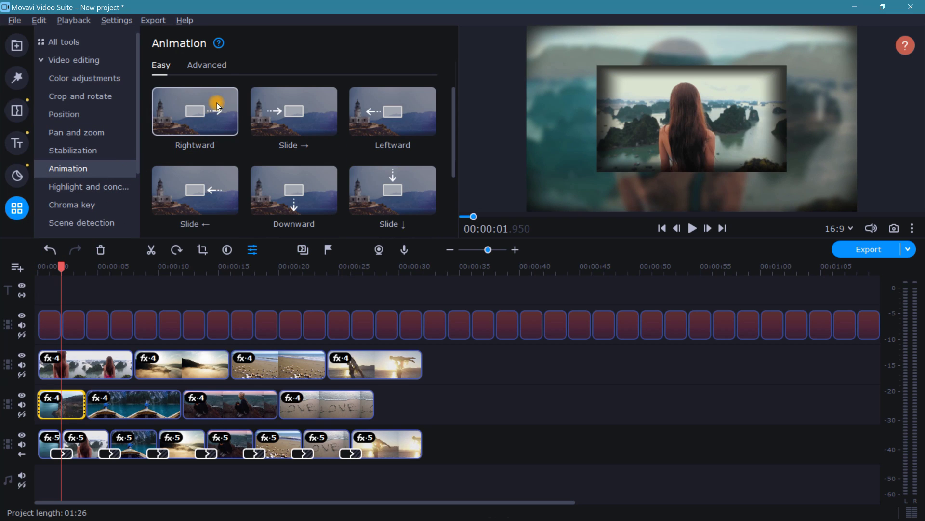
click(225, 65)
click(224, 163)
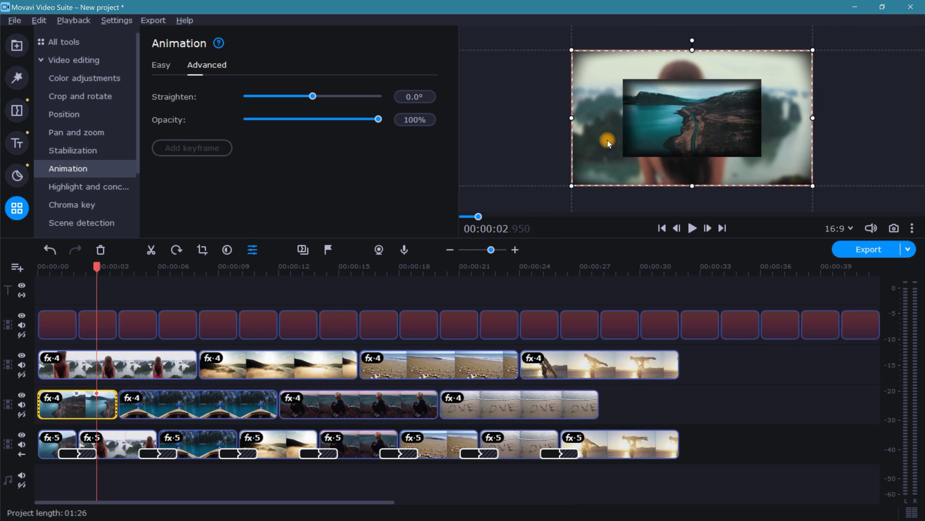
drag(607, 139, 851, 139)
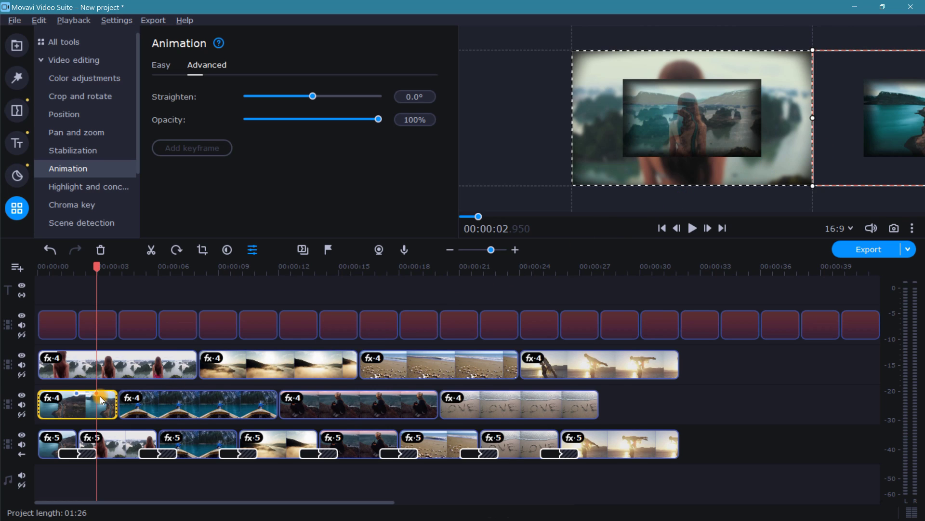
drag(78, 394, 146, 395)
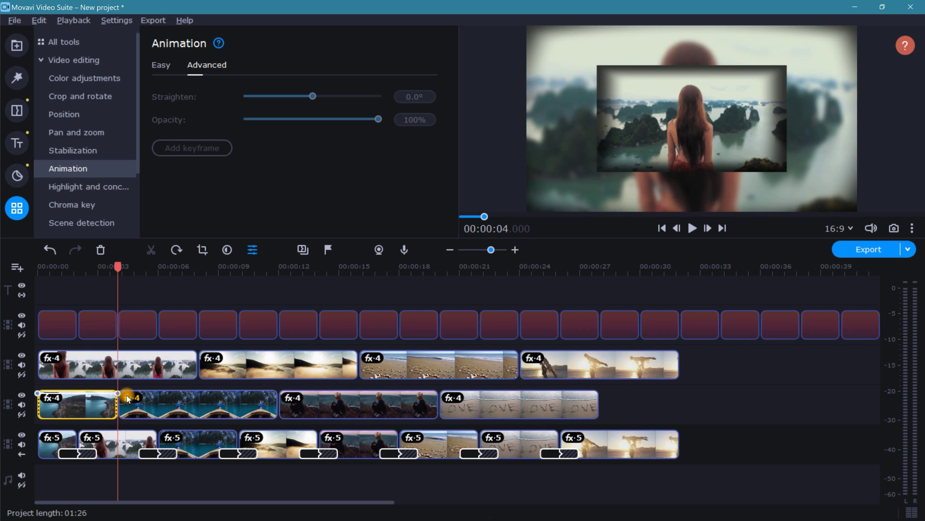
Animate the first upper-overlay clip with keyframes from beyond the frame's left edge to beyond its right edge over the whole clip.
click(89, 370)
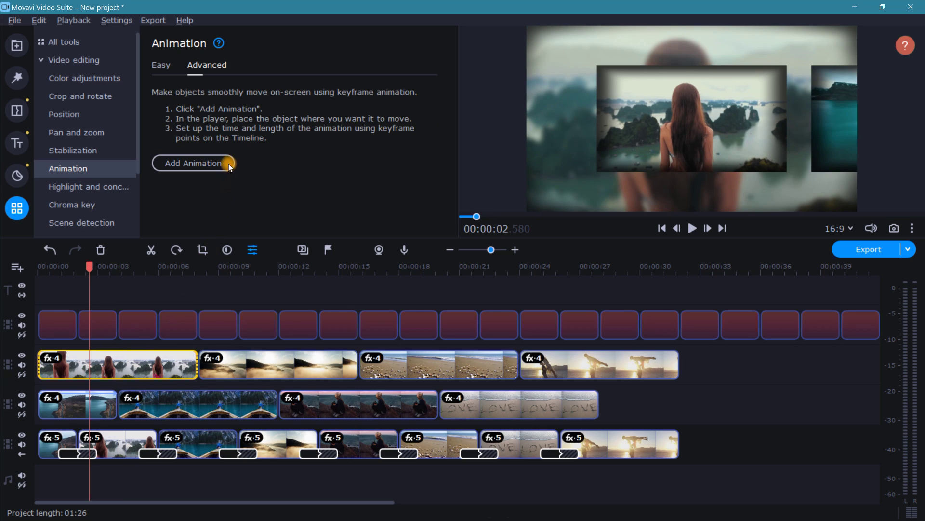
click(228, 163)
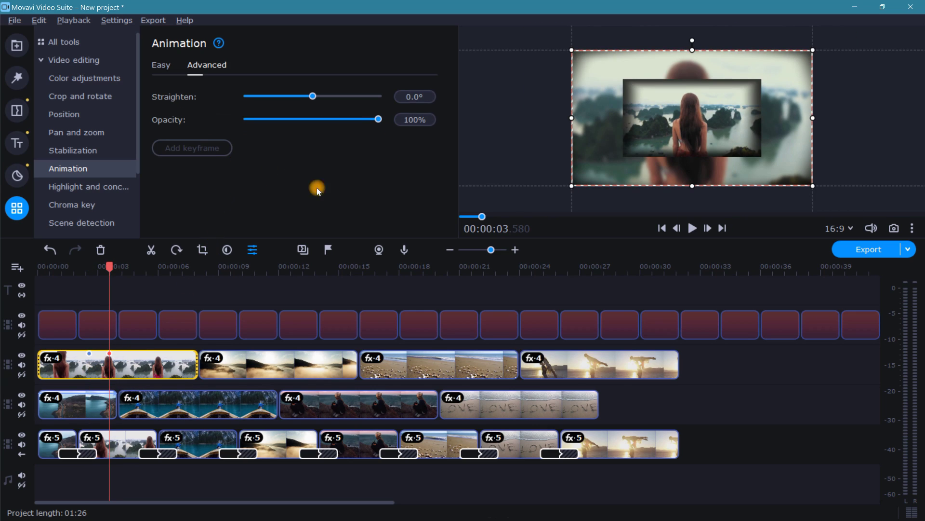
drag(583, 148, 826, 147)
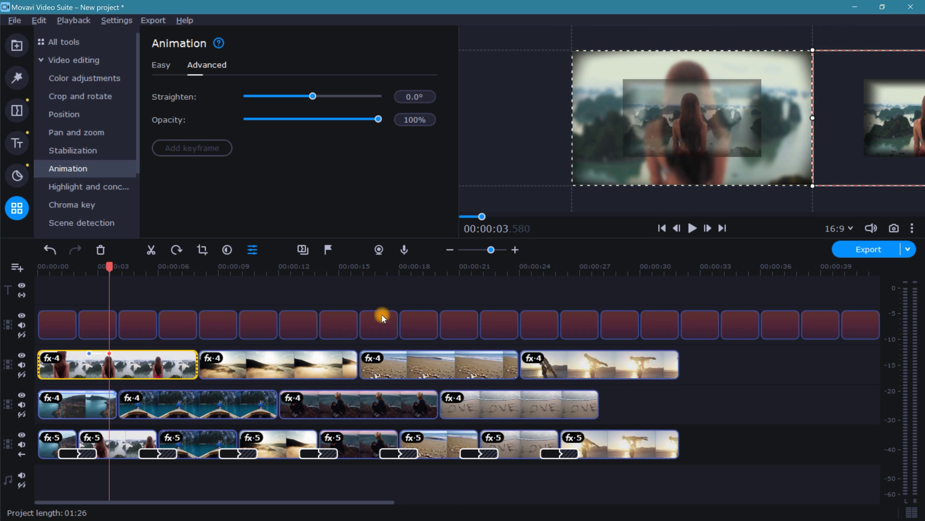
right_click(88, 353)
click(158, 366)
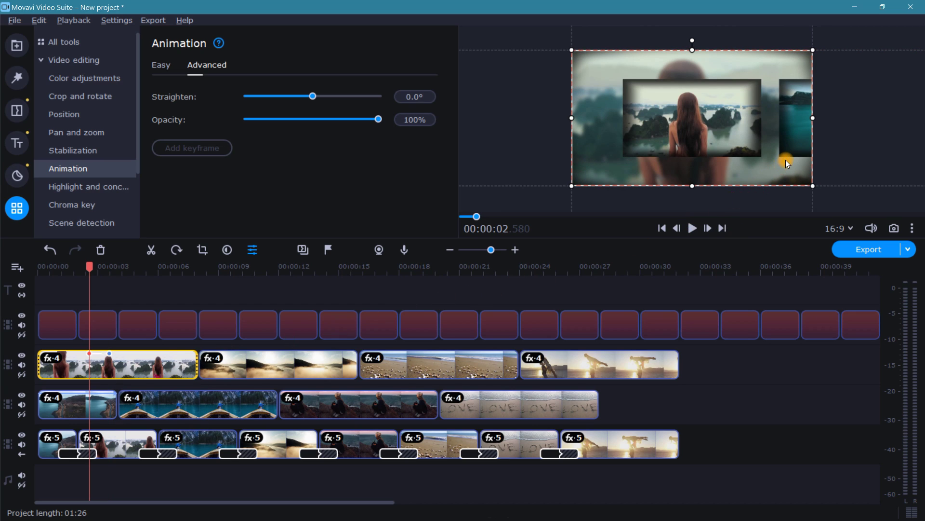
drag(786, 160, 542, 161)
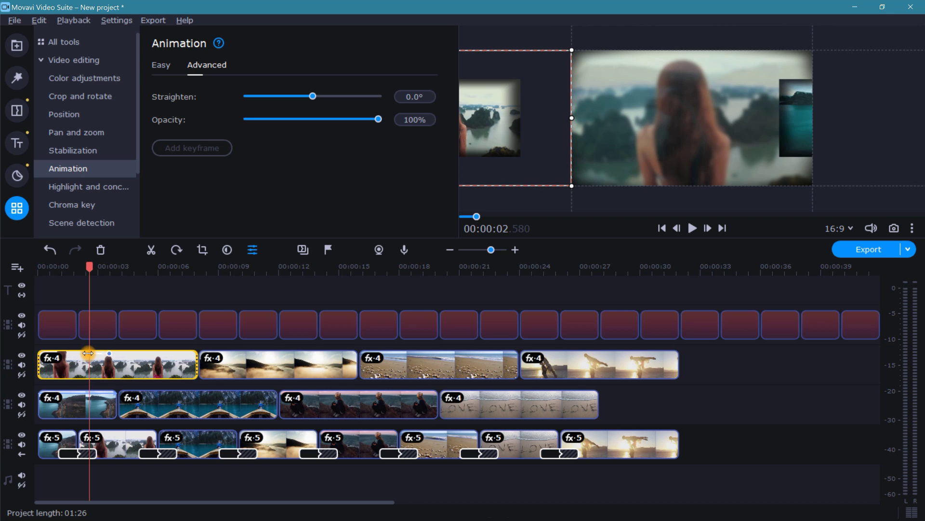
drag(88, 353, 38, 353)
click(118, 353)
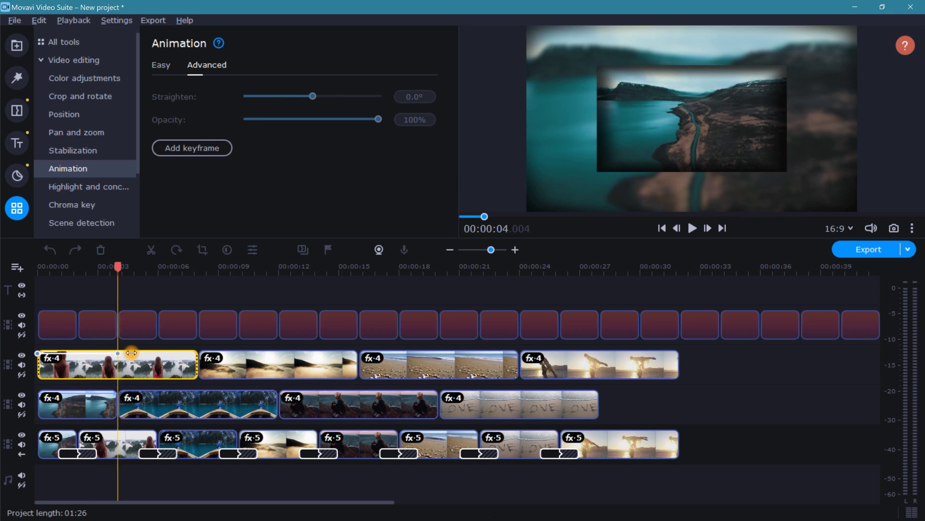
drag(131, 353, 208, 351)
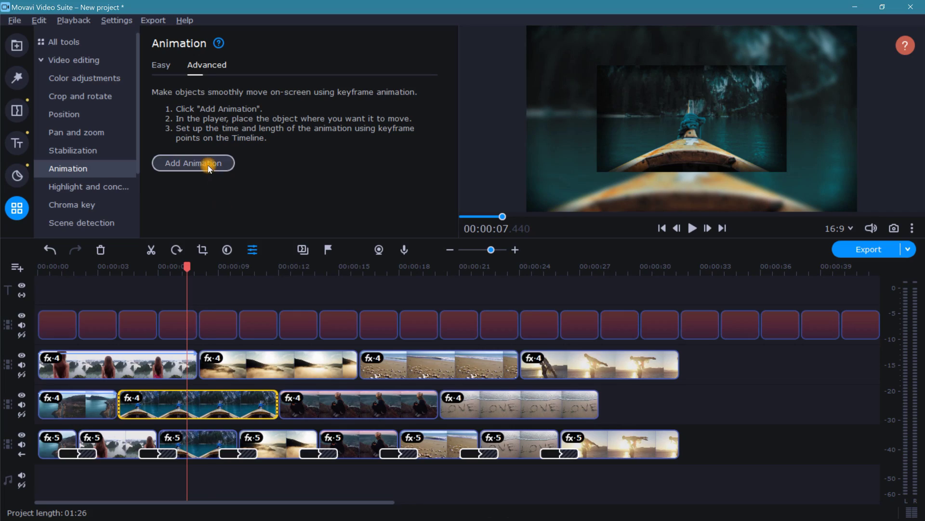
Animate the second lower-overlay clip with keyframes from beyond the frame's left edge to beyond its right edge over the whole clip.
click(209, 166)
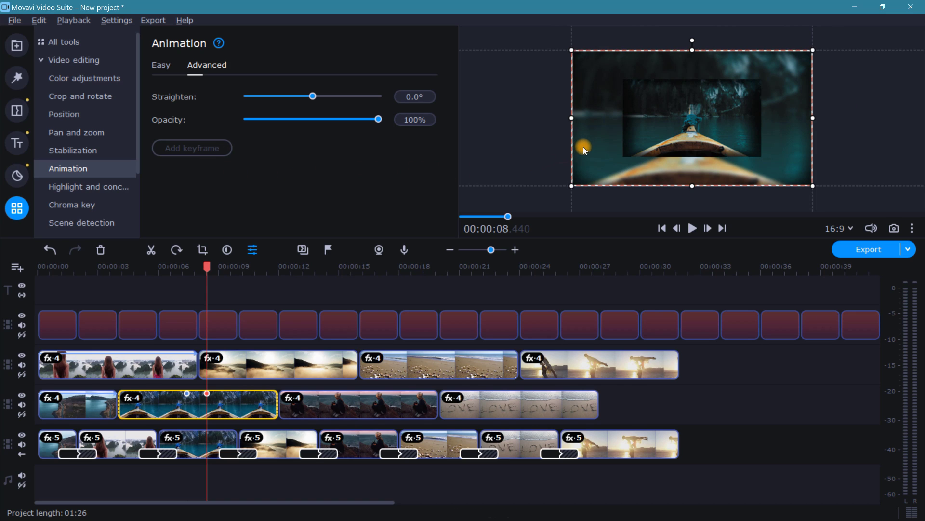
drag(583, 147, 826, 146)
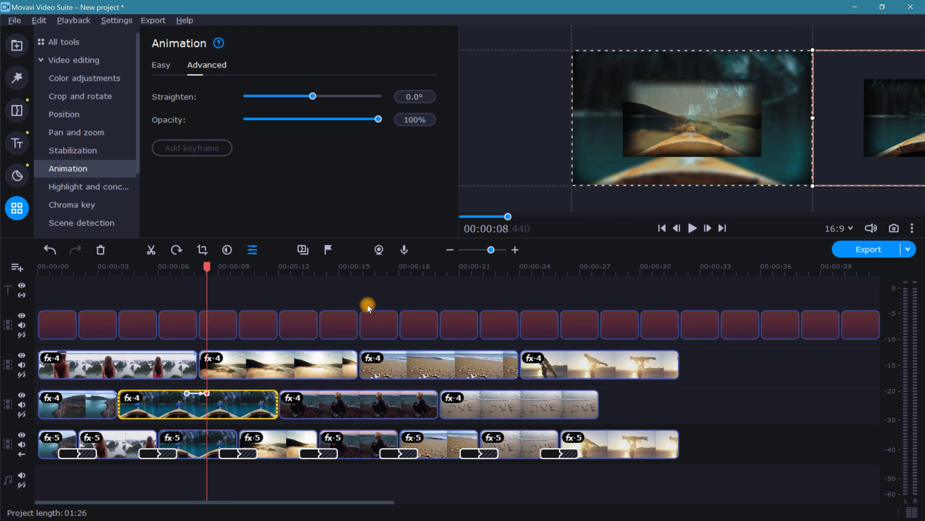
right_click(187, 392)
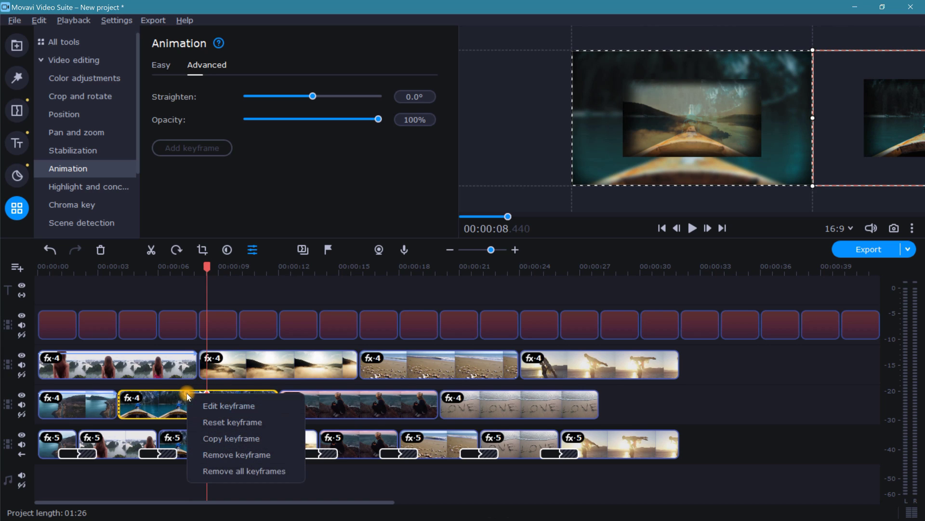
click(212, 405)
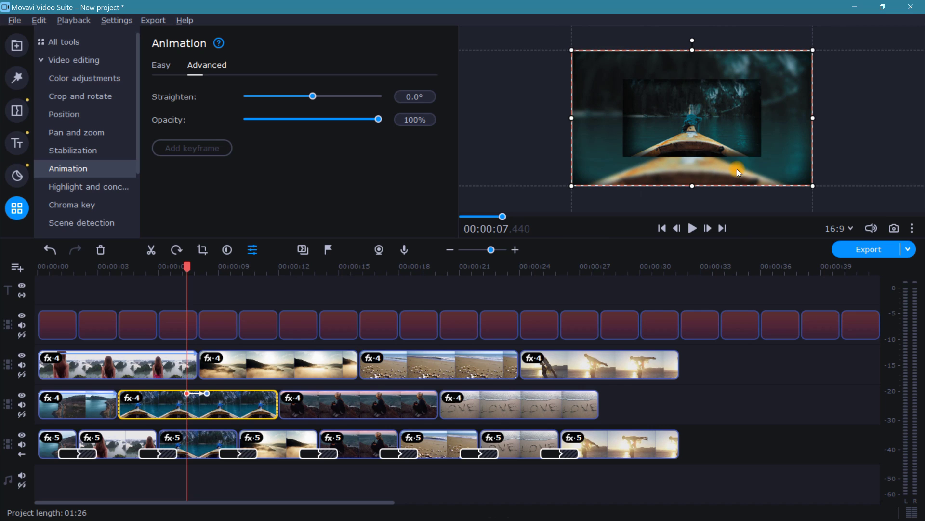
drag(779, 148, 537, 146)
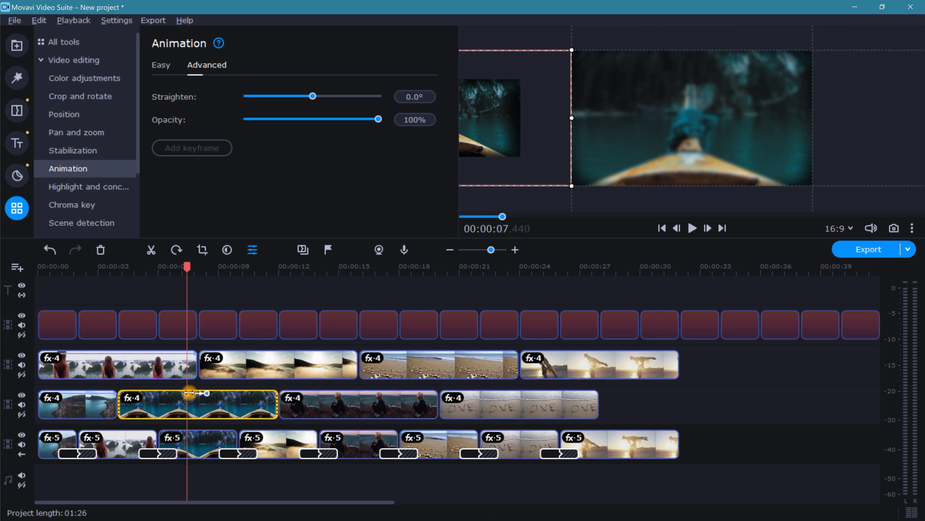
drag(190, 393, 118, 393)
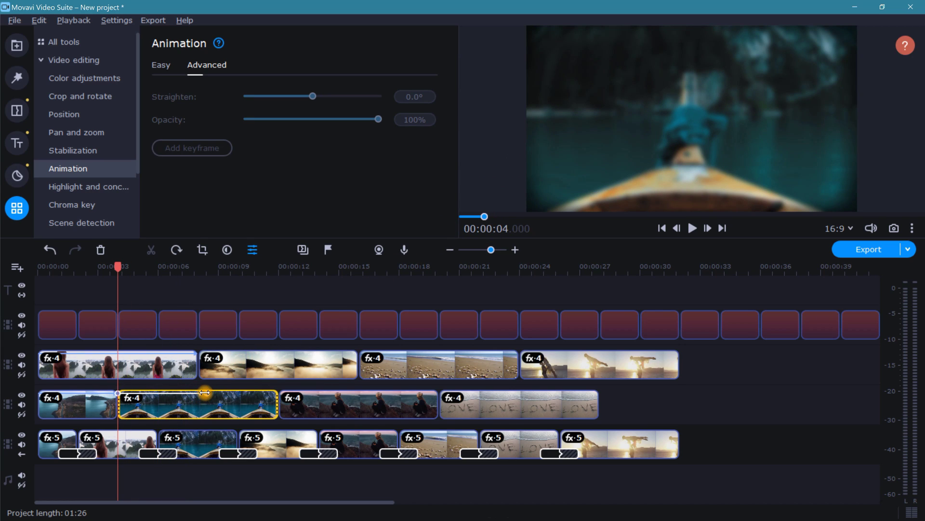
click(277, 392)
Add a keyframe animation to the second upper-overlay clip.
click(295, 369)
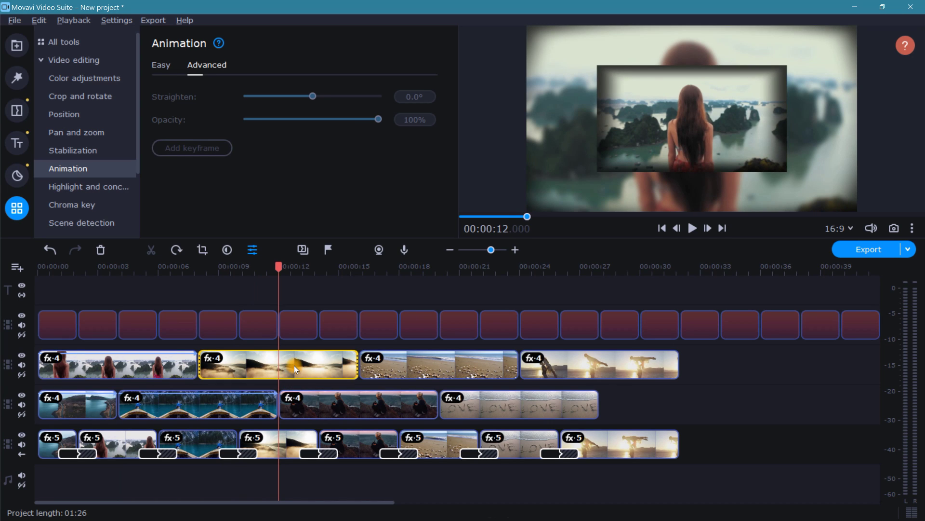
click(223, 161)
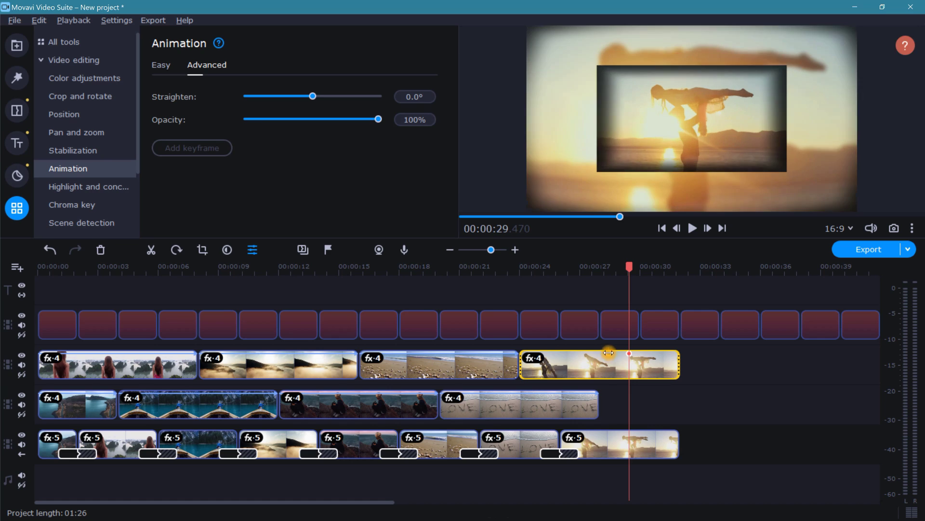
Stretch the last upper-overlay clip's animation over the whole clip and move its starting keyframe position beyond the frame's left edge.
click(609, 352)
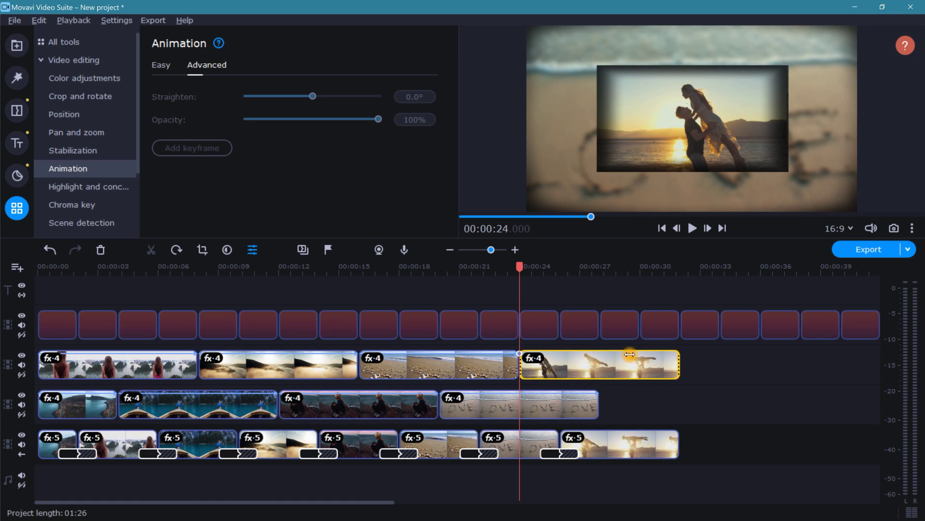
click(704, 361)
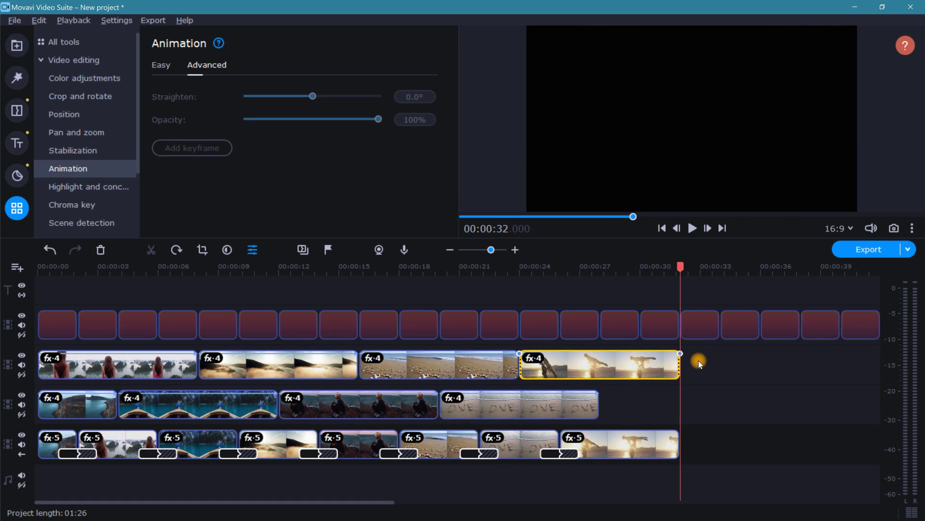
click(515, 358)
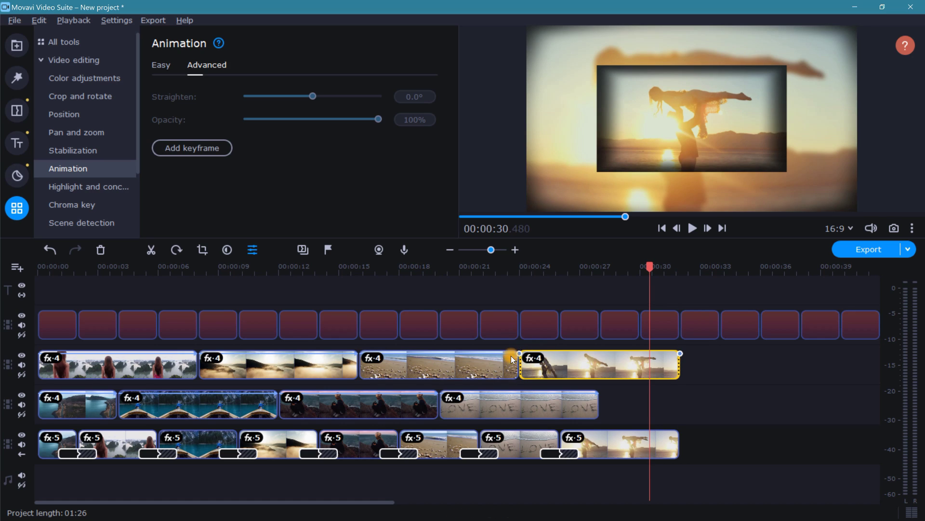
right_click(529, 363)
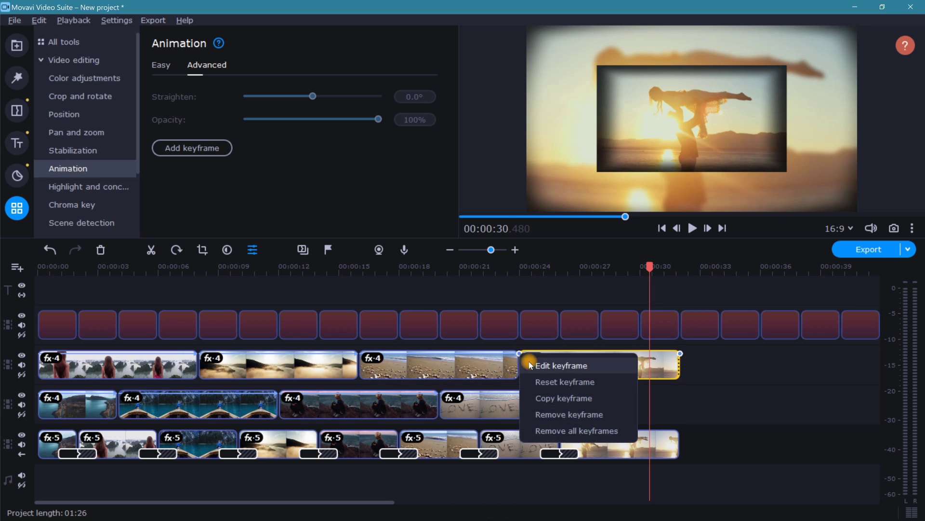
click(591, 363)
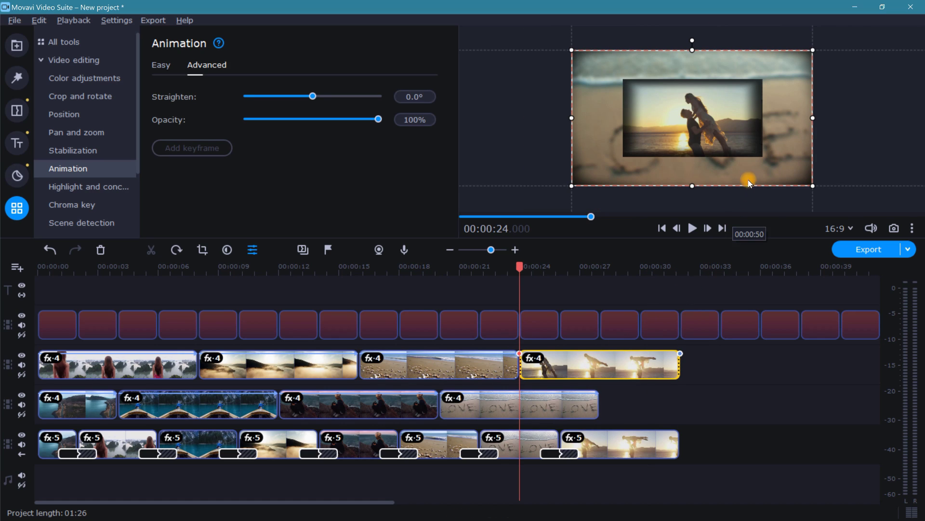
drag(769, 153, 580, 147)
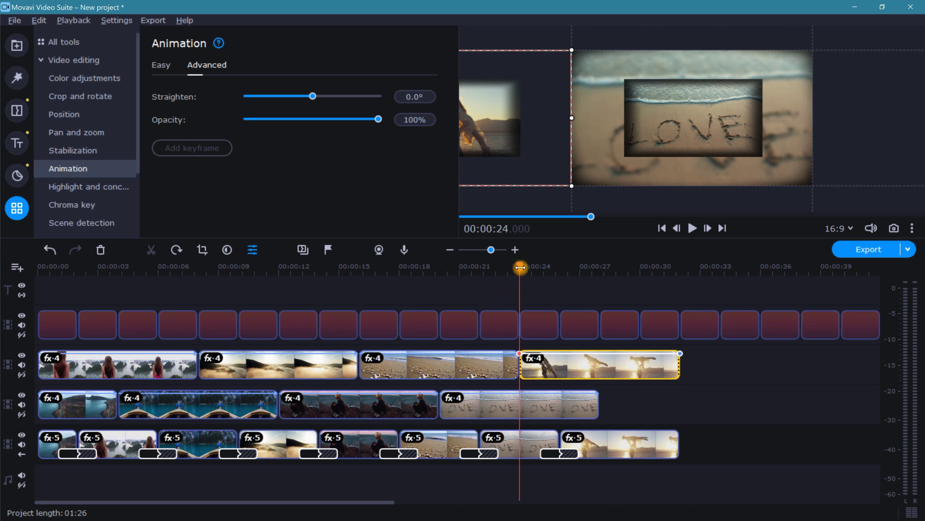
Add a keyframe to the first upper-overlay clip at about 4 seconds and enlarge the picture there to nearly fill the frame.
drag(519, 267, 117, 282)
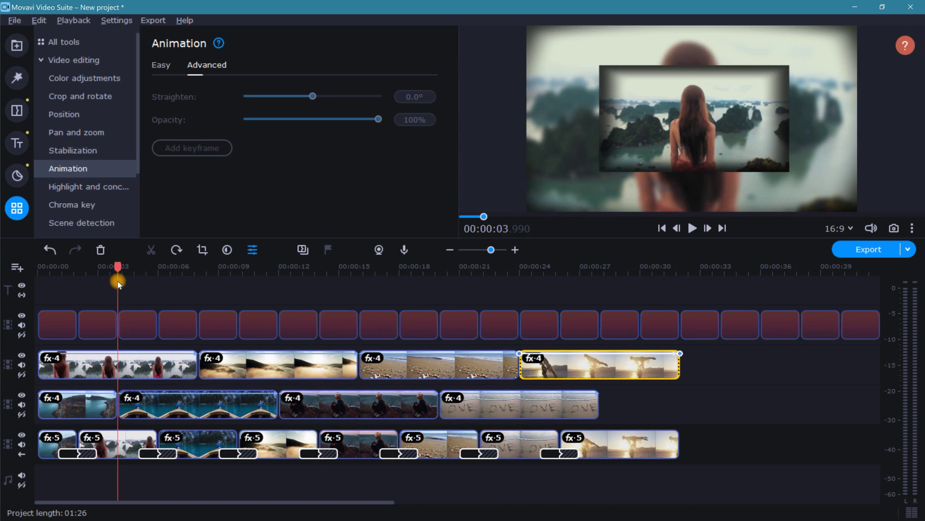
click(119, 363)
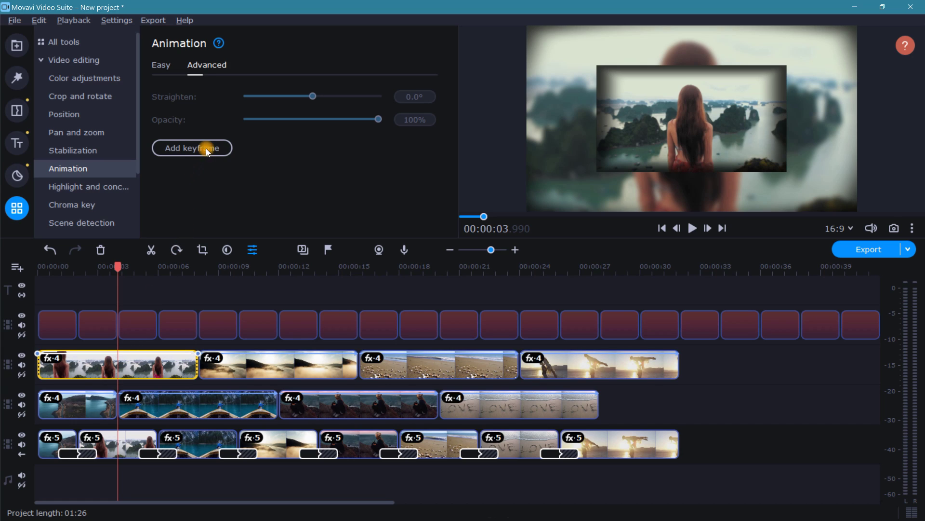
click(226, 149)
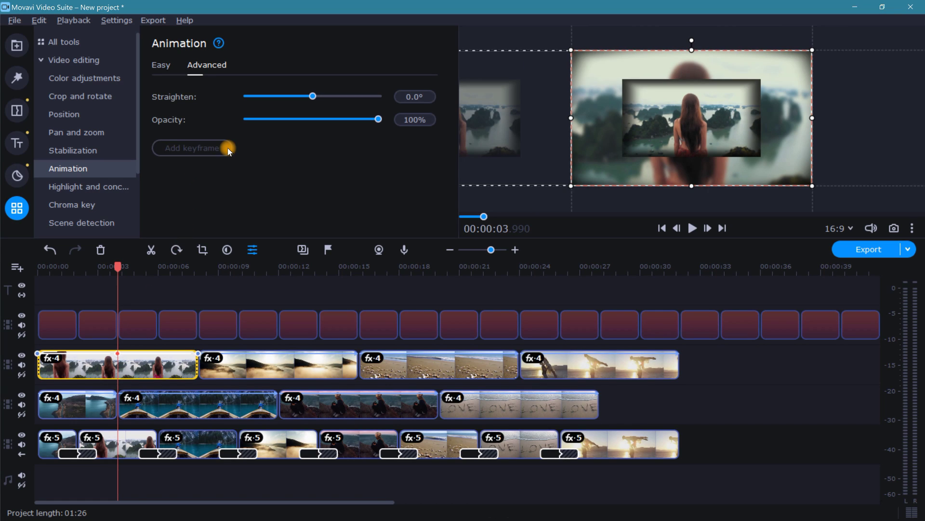
scroll(685, 121, up, 8)
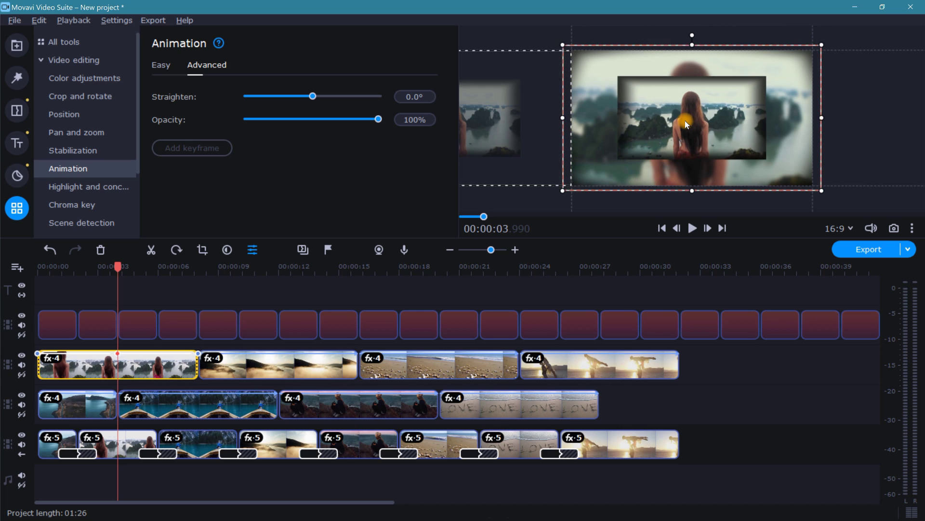
scroll(685, 121, up, 3)
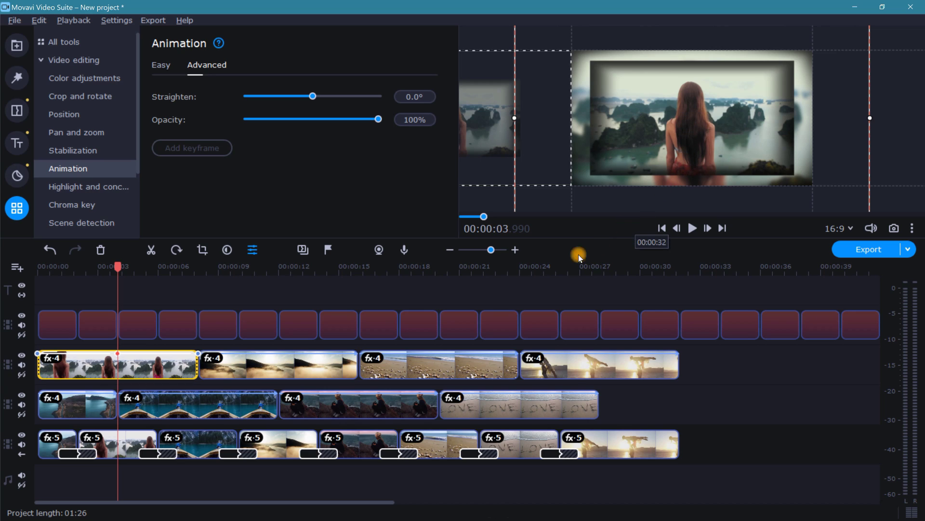
Add a keyframe to the second lower-overlay clip at about 8 seconds and enlarge the picture to nearly fill the frame.
click(196, 407)
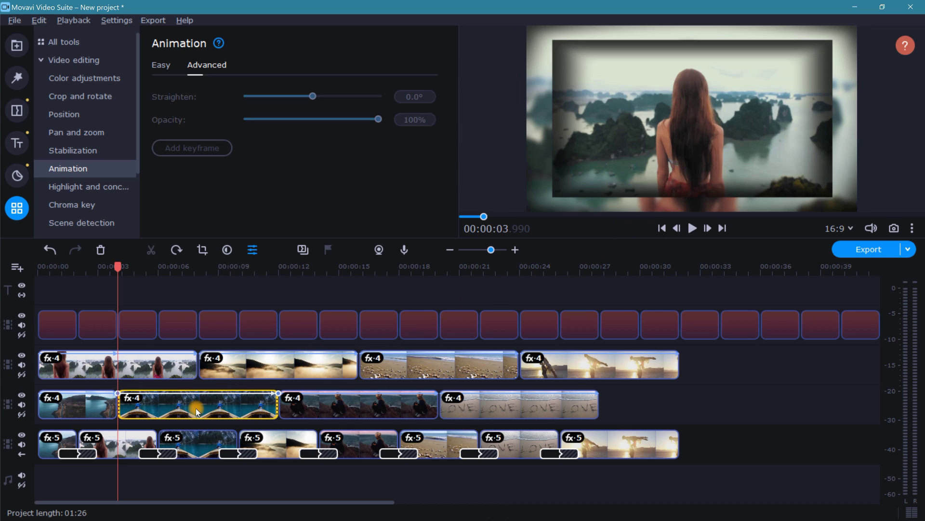
click(223, 146)
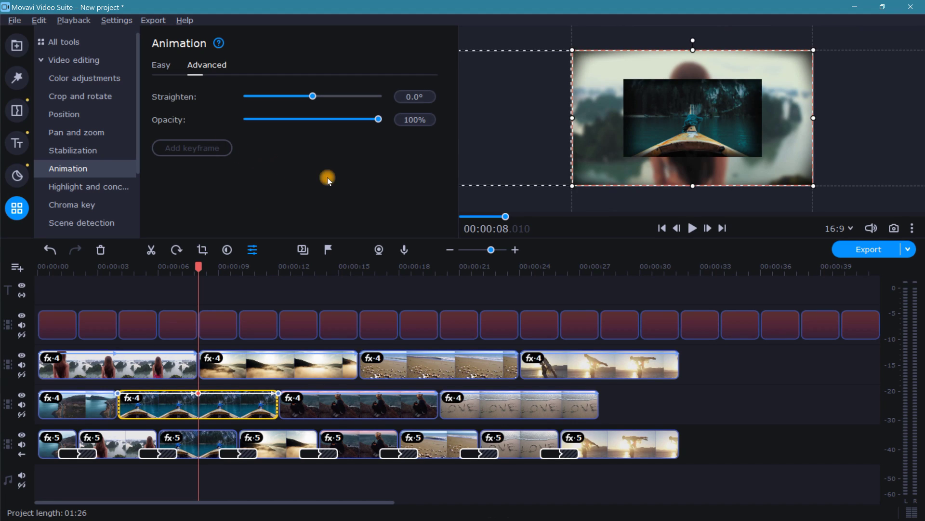
scroll(692, 126, up, 5)
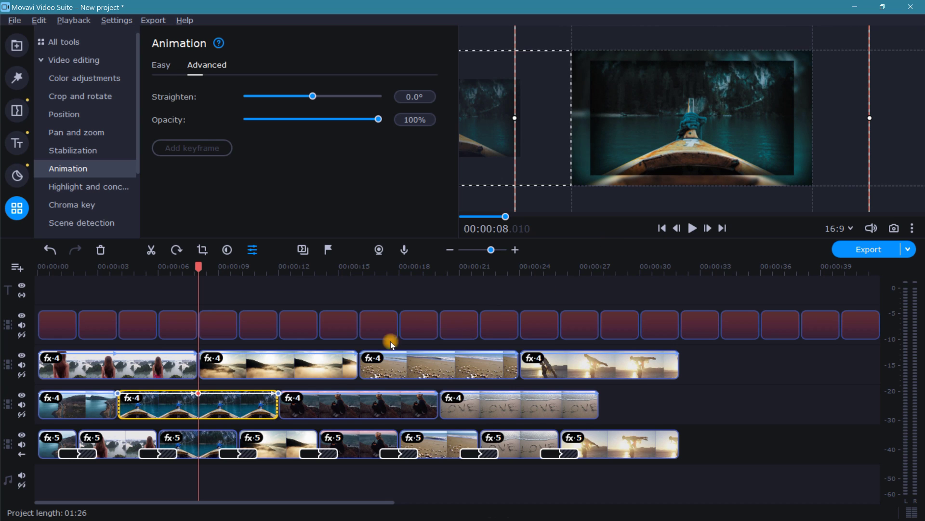
Enlarge the remaining overlay clips at mid-clip keyframes, from the second upper-overlay clip through the last one at about 28 seconds.
click(279, 364)
scroll(721, 122, up, 4)
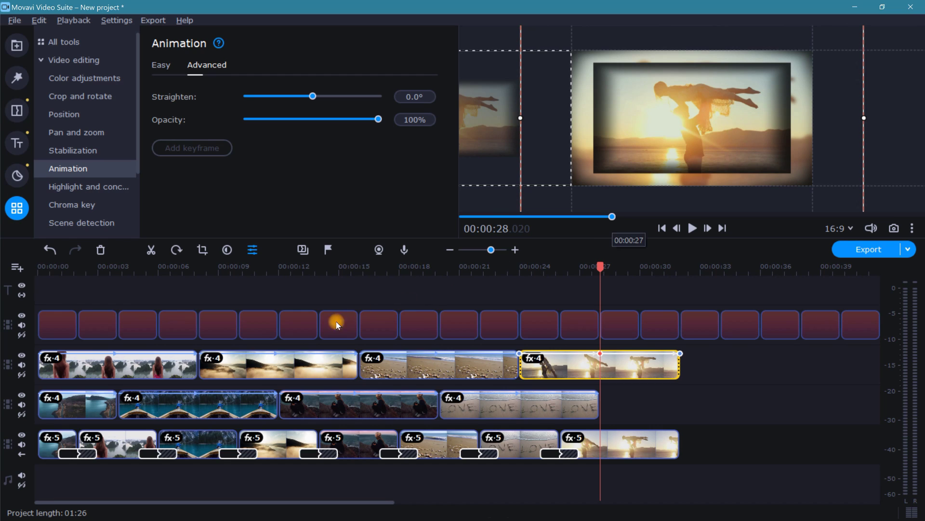
Edit the starting keyframe of the first lower-overlay clip, enlarging the picture to nearly fill the frame and keeping it centred.
click(73, 410)
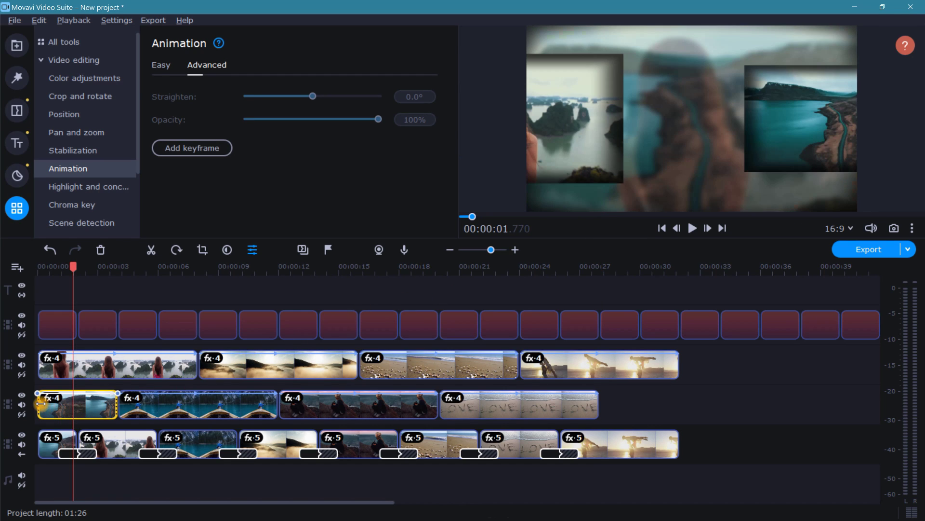
right_click(36, 394)
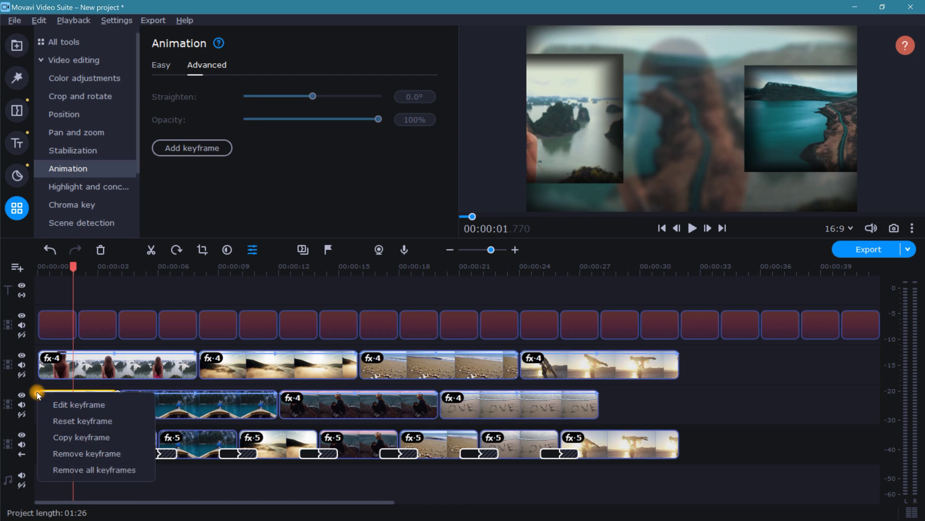
click(99, 406)
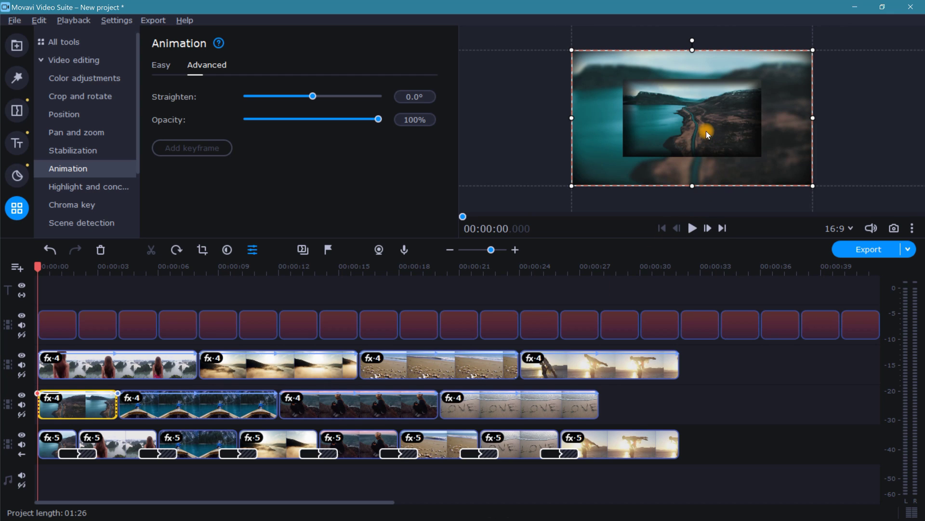
click(707, 133)
drag(707, 135, 709, 139)
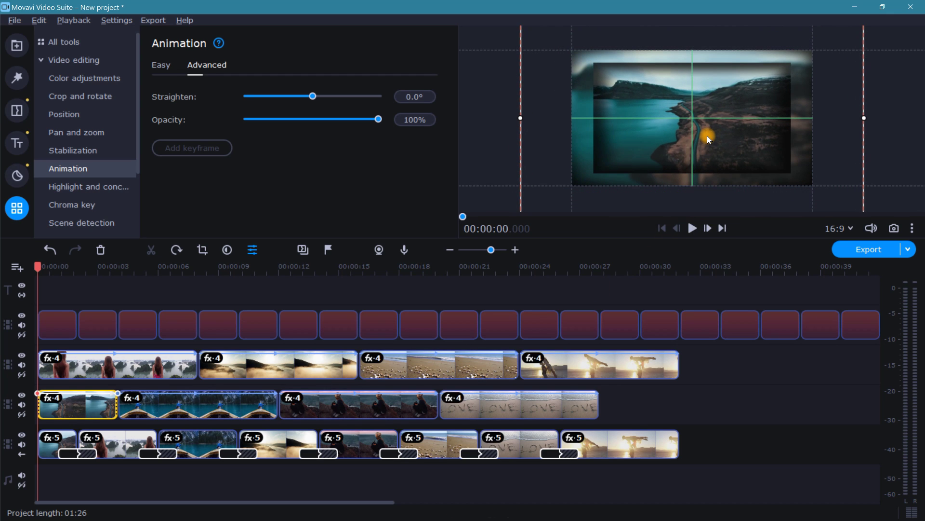